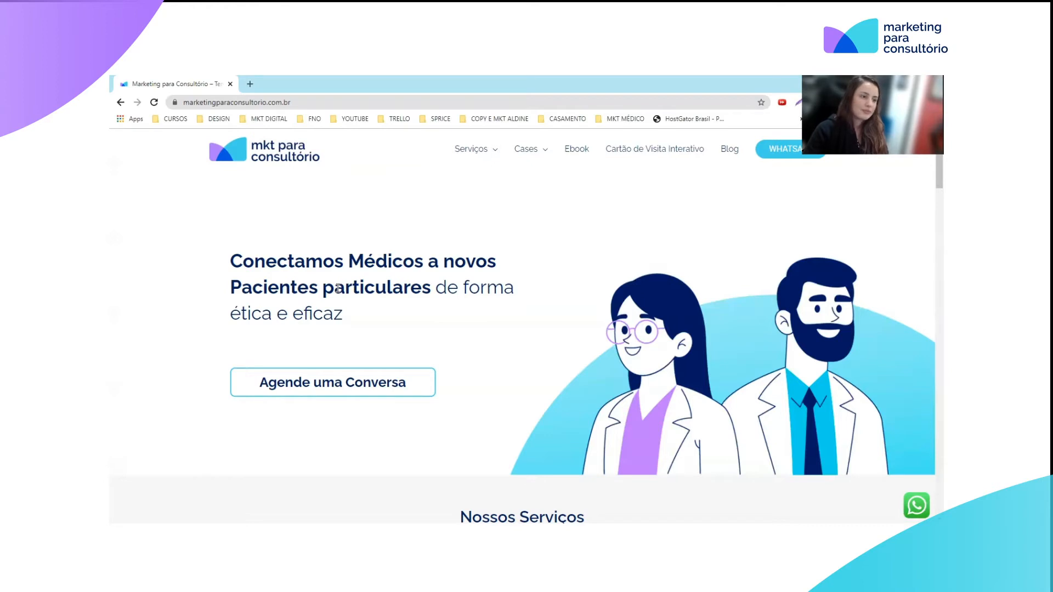
# Step: Open the wp-admin page of marketingparaconsultorio.com.br and sign in with the prefilled credentials
pyautogui.click(338, 103)
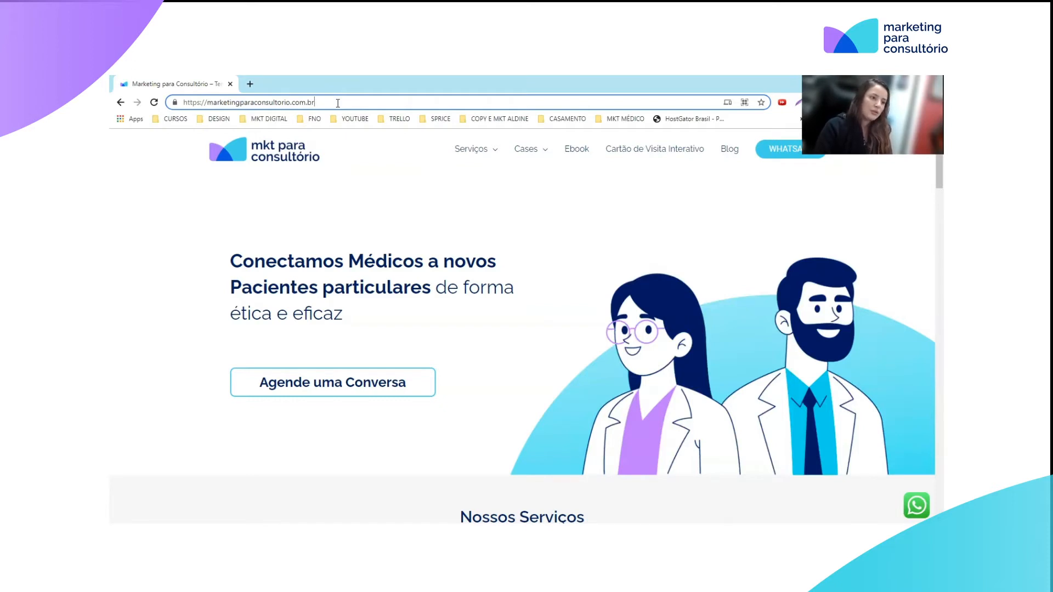
pyautogui.write('/')
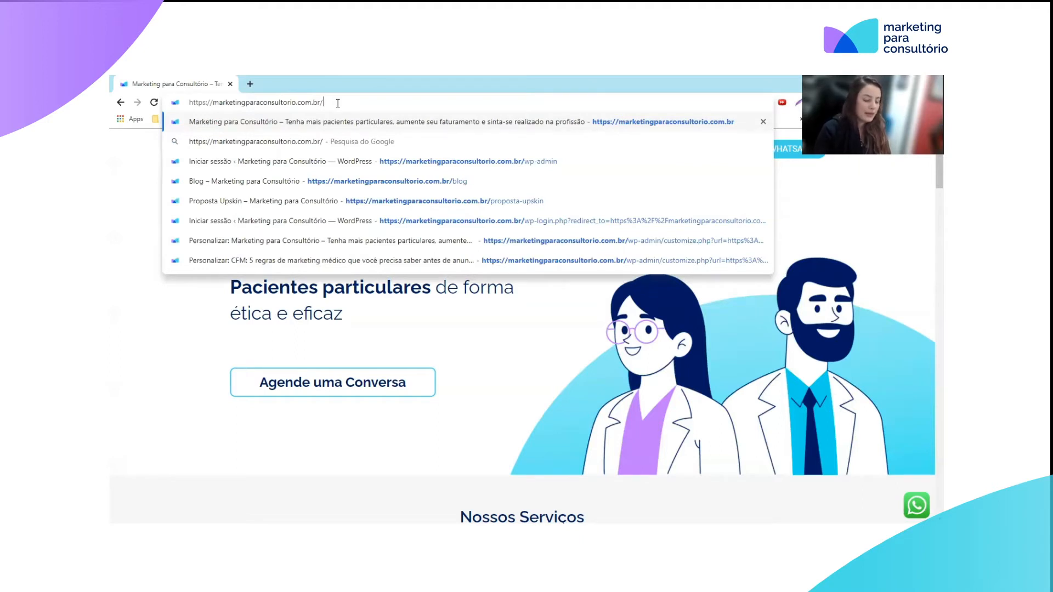
pyautogui.write('wp')
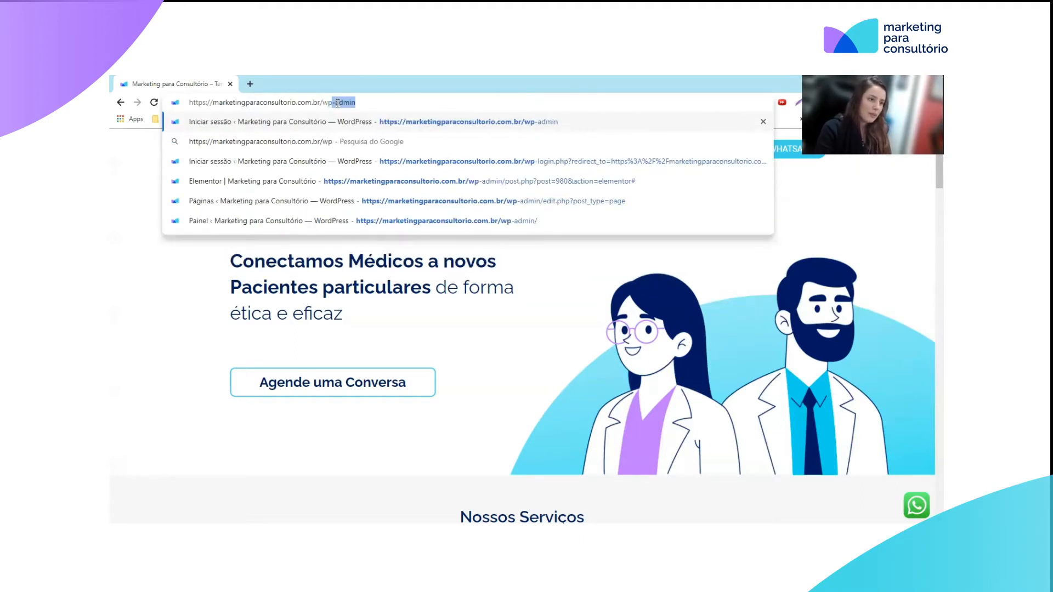
pyautogui.write('-')
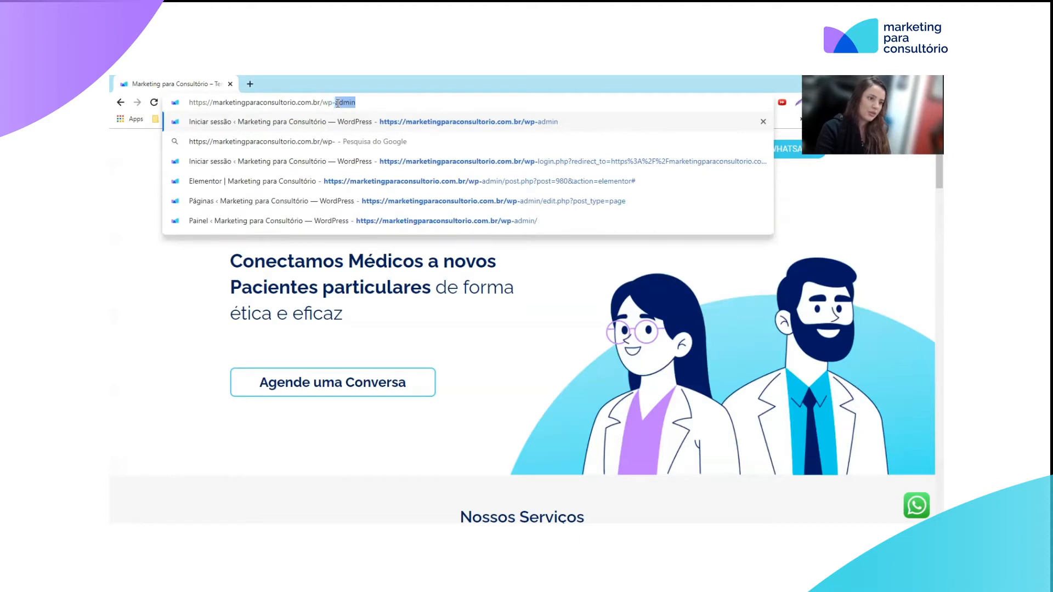
pyautogui.press('BackSpace')
pyautogui.write('ad')
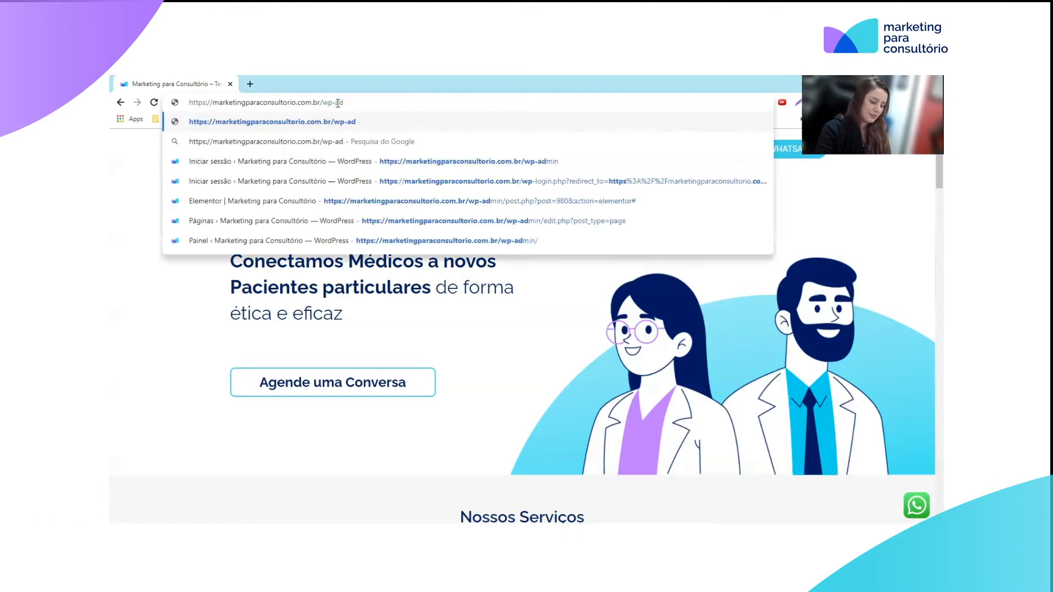
pyautogui.write('min')
pyautogui.press('Return')
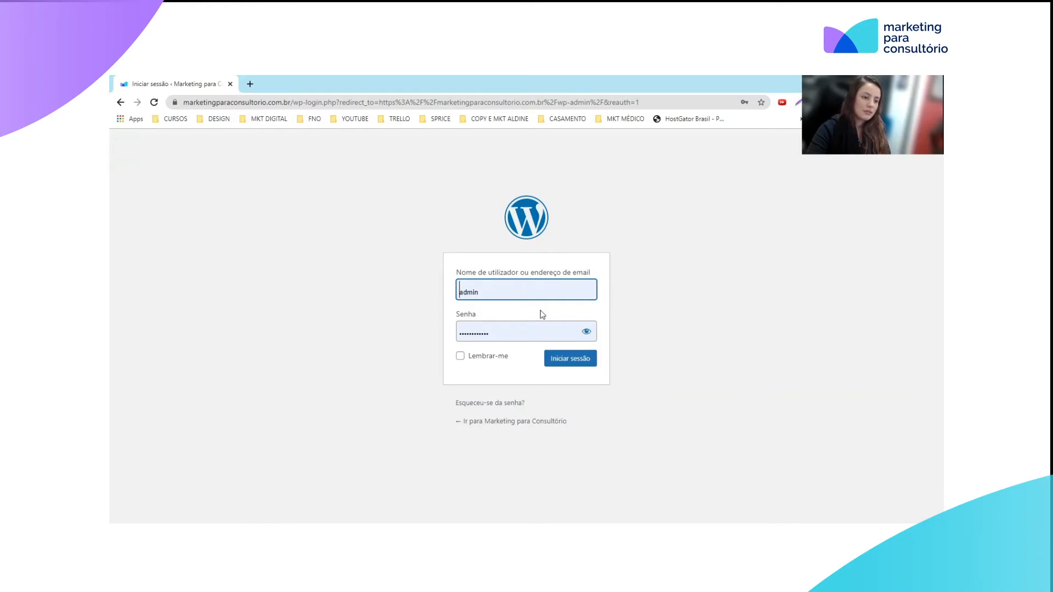
pyautogui.click(560, 364)
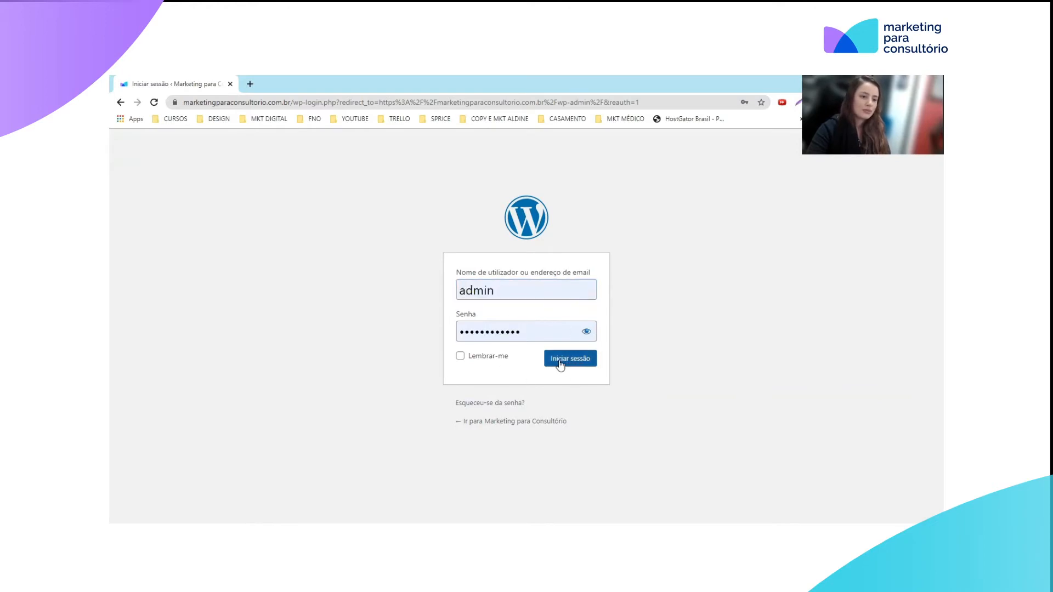
pyautogui.click(560, 365)
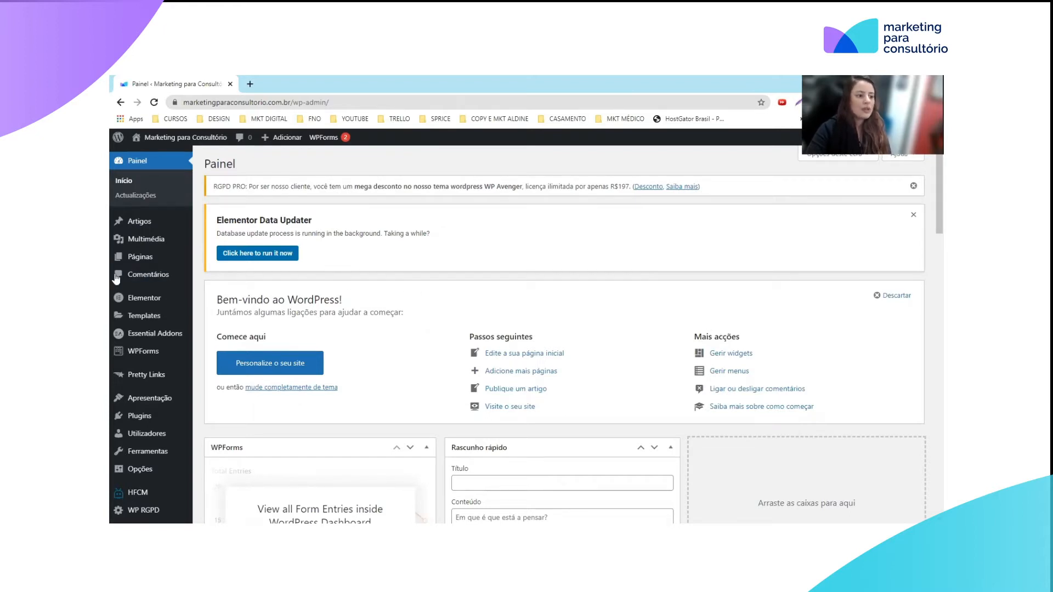
# Step: Open the list of articles, dismiss the Elementor Data Updater notice and start a new article
pyautogui.moveTo(120, 265)
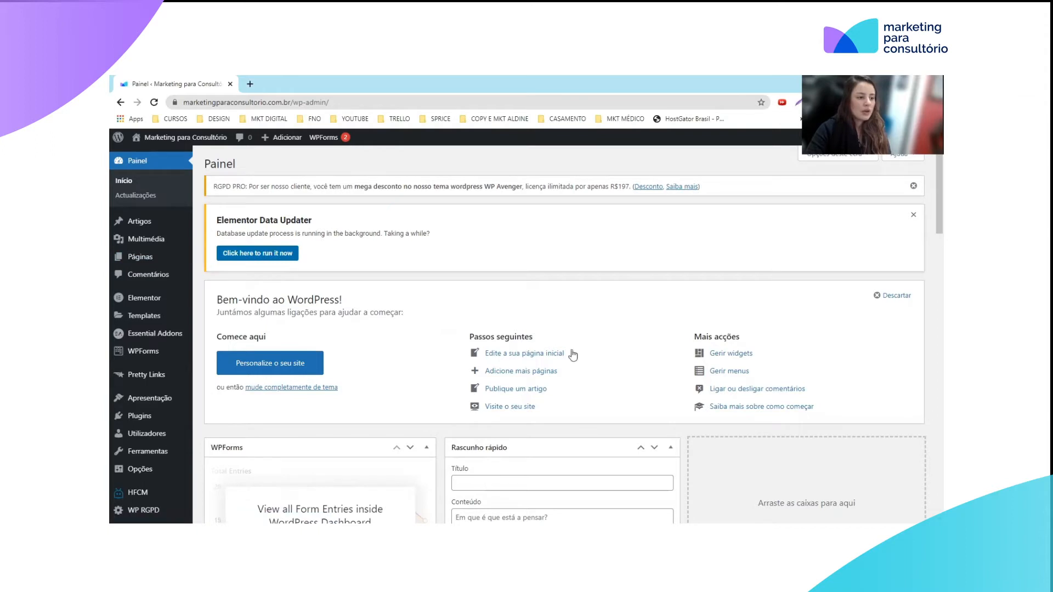
pyautogui.moveTo(114, 226)
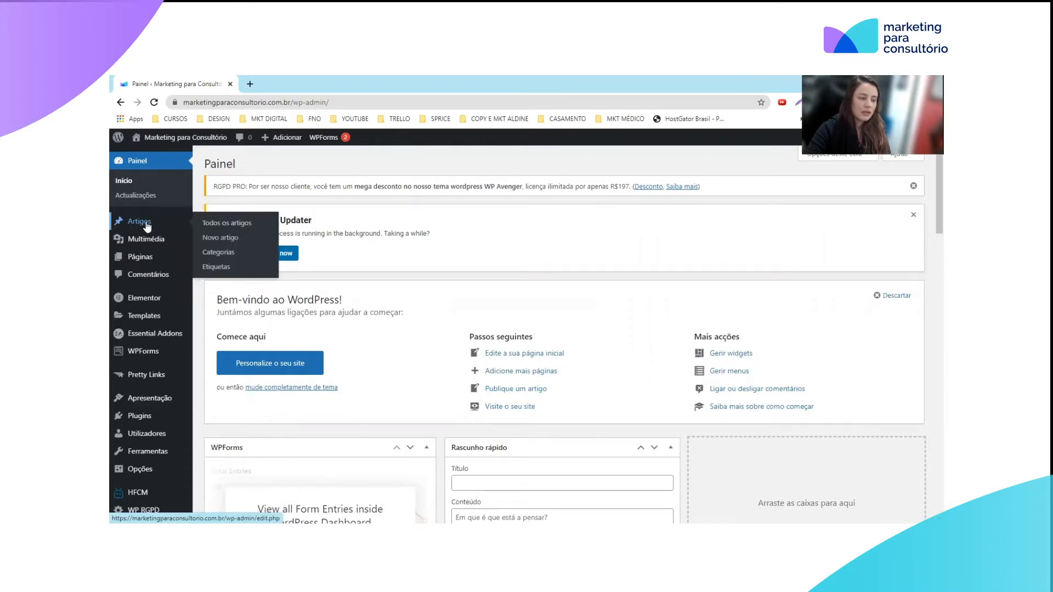
pyautogui.click(139, 222)
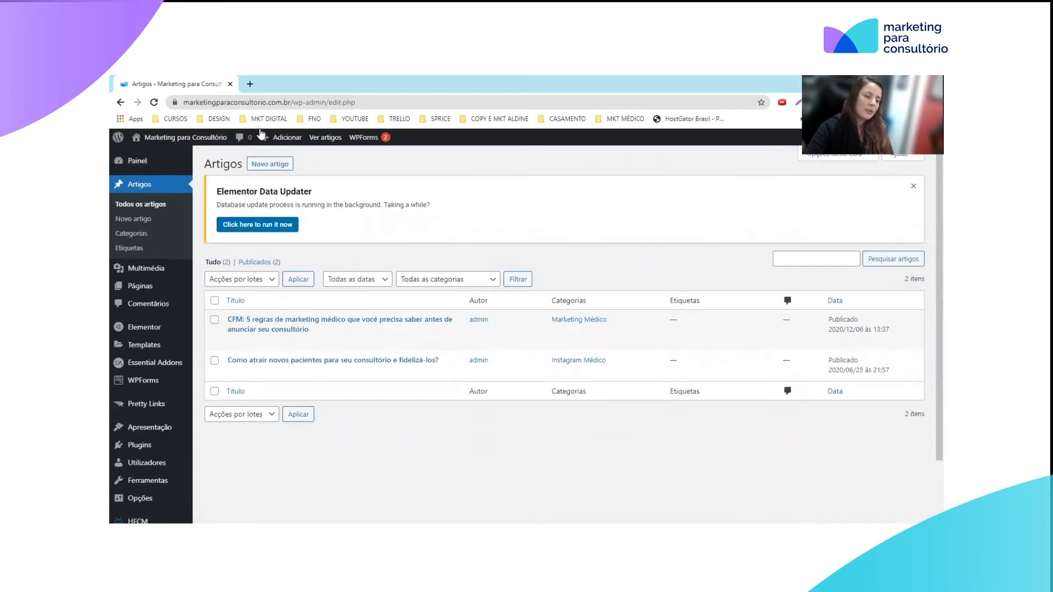
pyautogui.click(913, 186)
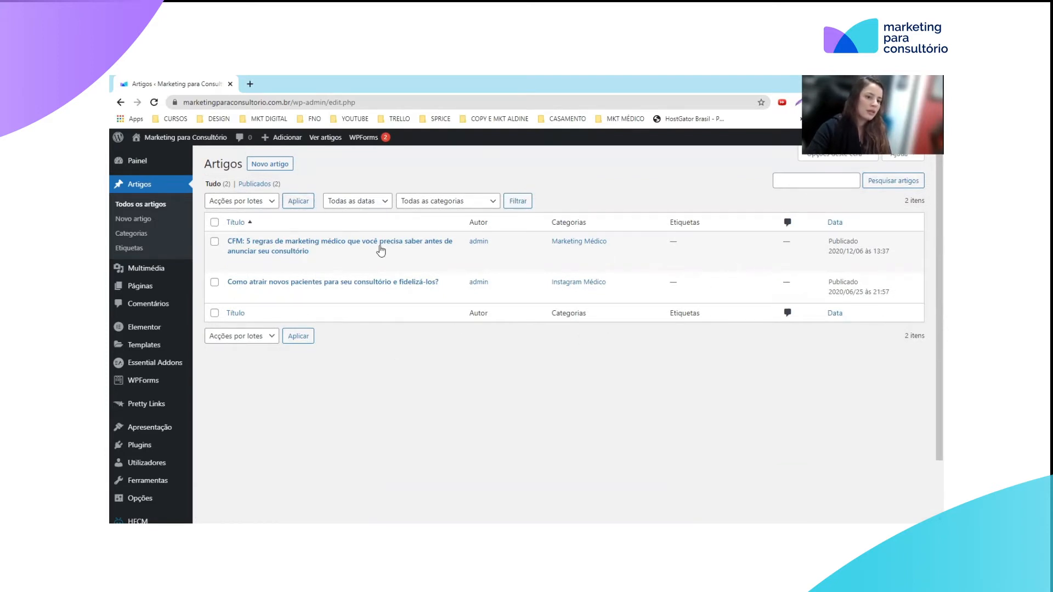
pyautogui.click(259, 169)
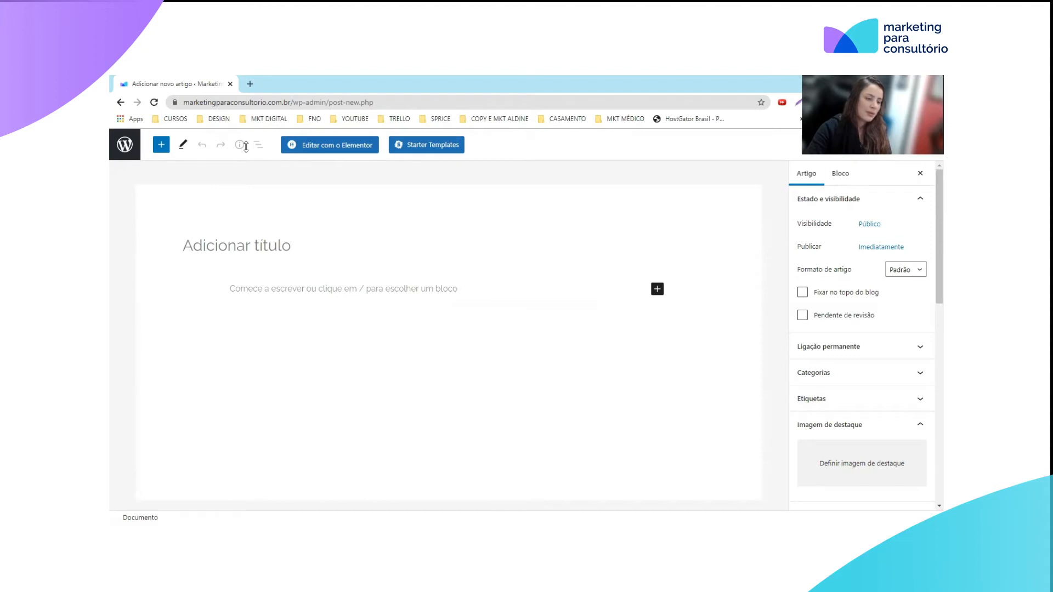
# Step: Paste "CFM: 5 regras de marketing médico que você precisa saber antes de anunciar seu consultório" as the article title
pyautogui.click(246, 249)
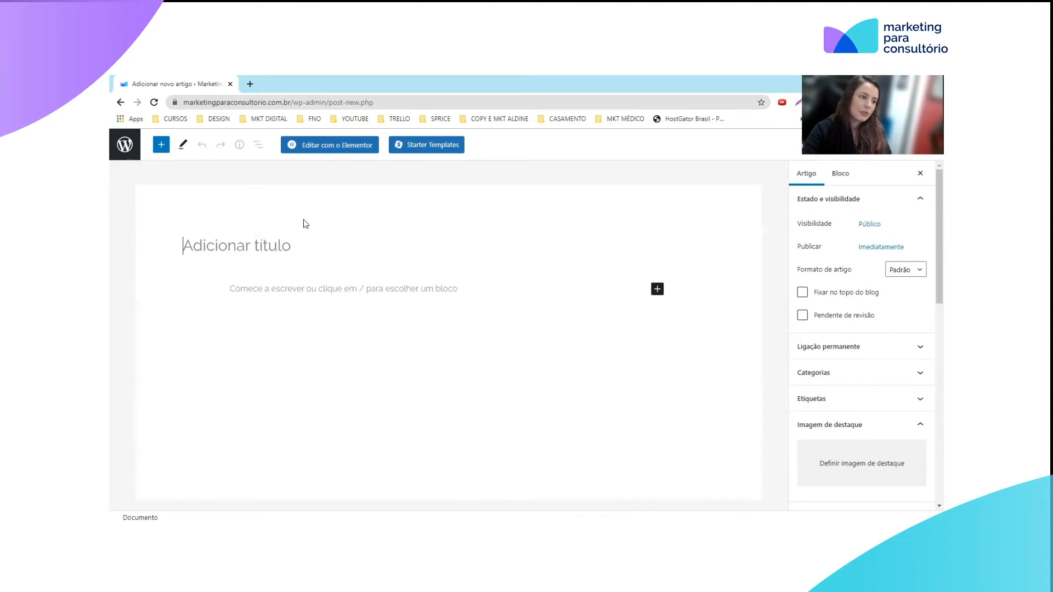
pyautogui.rightClick(203, 240)
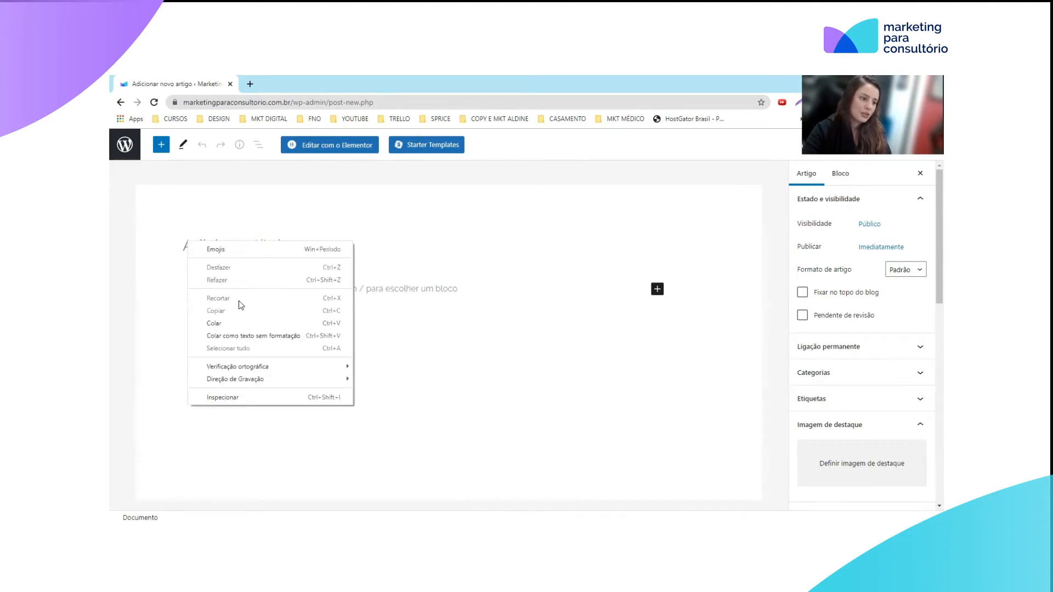
pyautogui.click(230, 324)
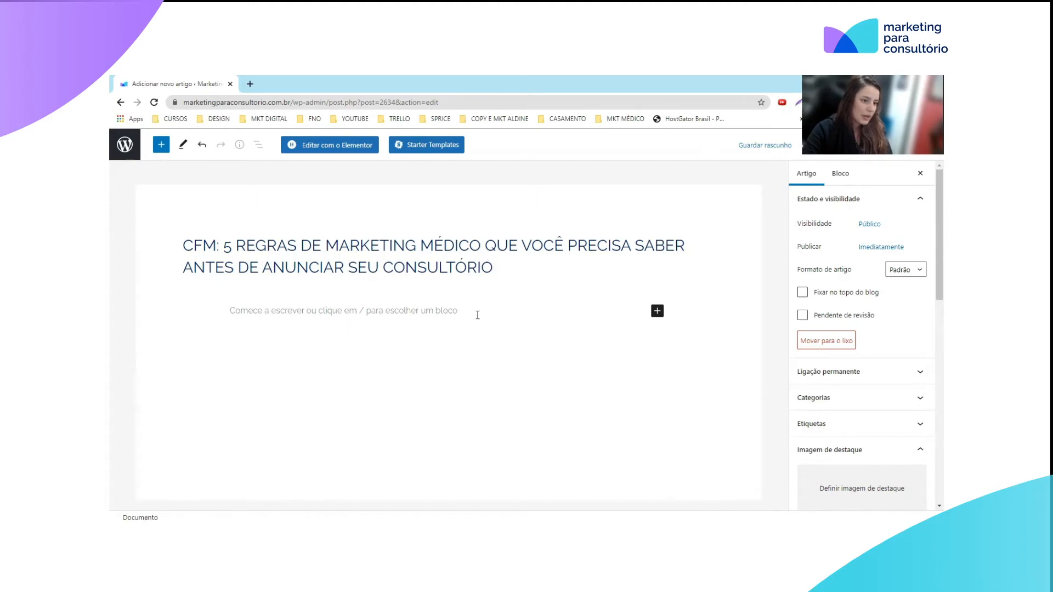
# Step: Add a paragraph block below the title and paste the copied introduction about marketing médico and the CFM rules
pyautogui.click(658, 315)
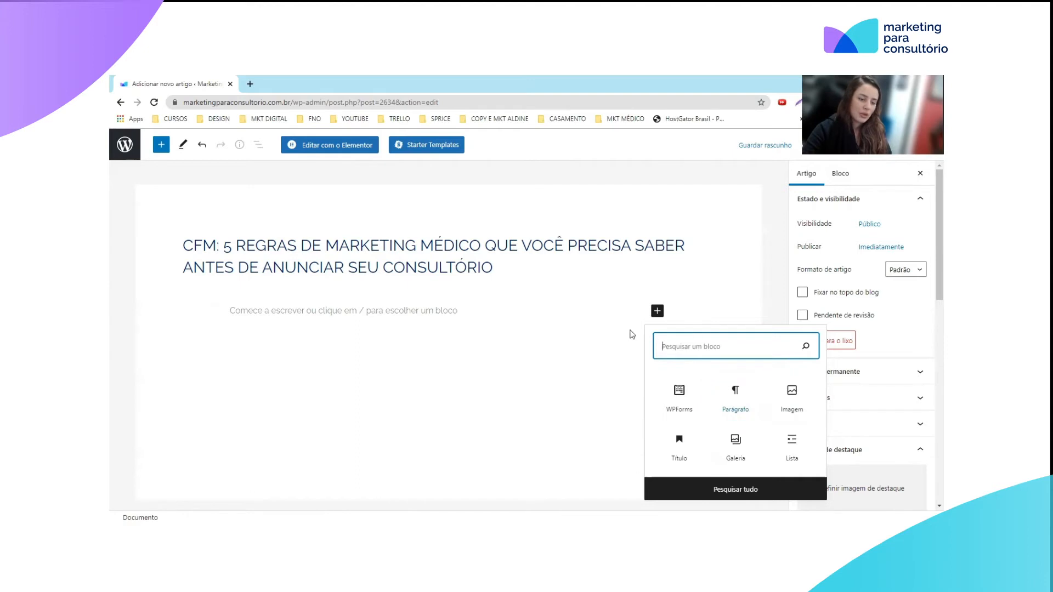
pyautogui.click(738, 404)
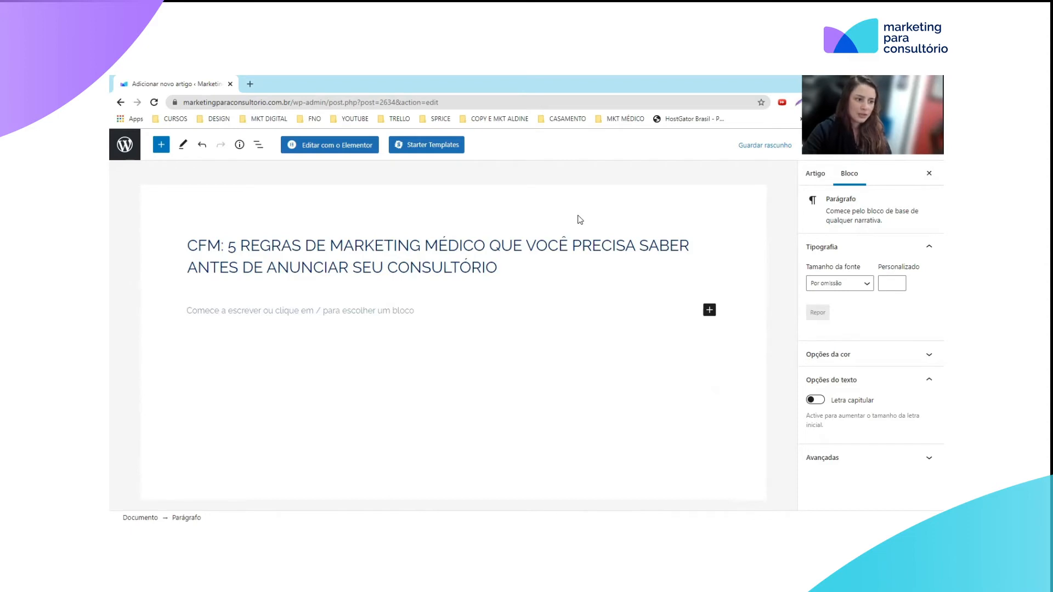
pyautogui.click(208, 312)
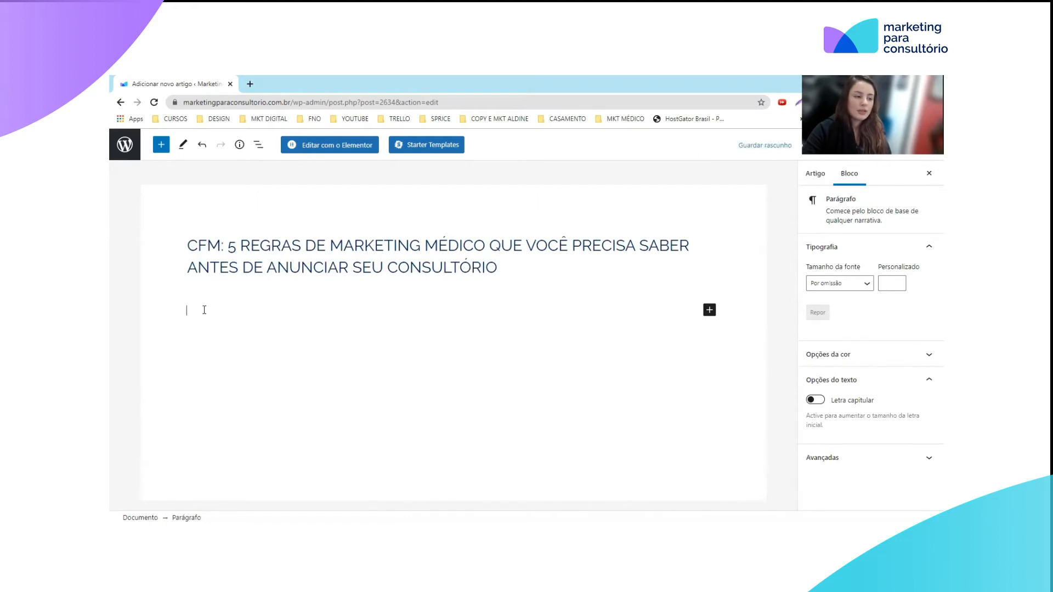
pyautogui.rightClick(201, 309)
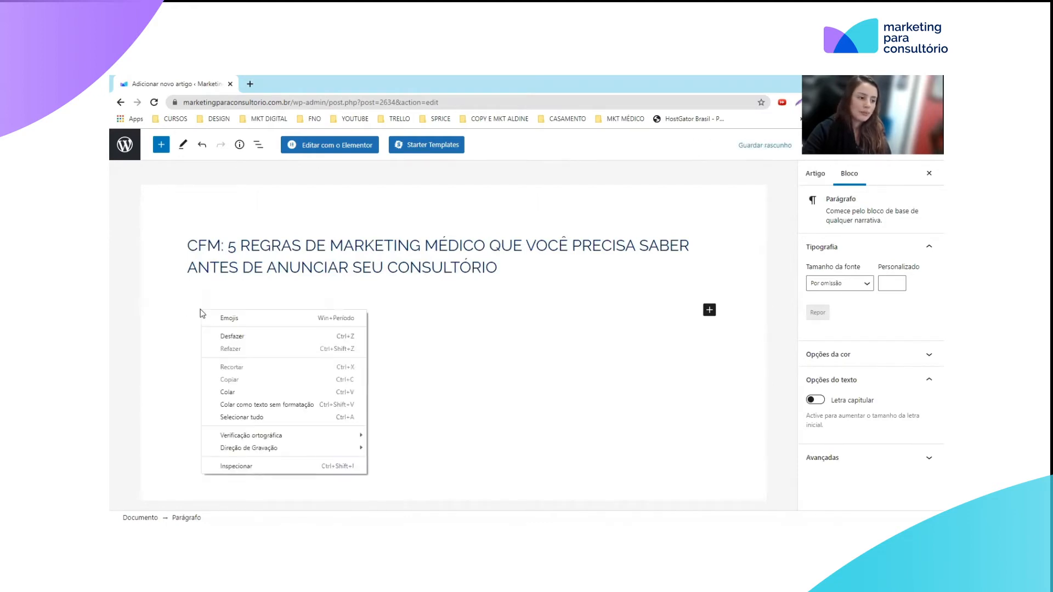
pyautogui.click(223, 389)
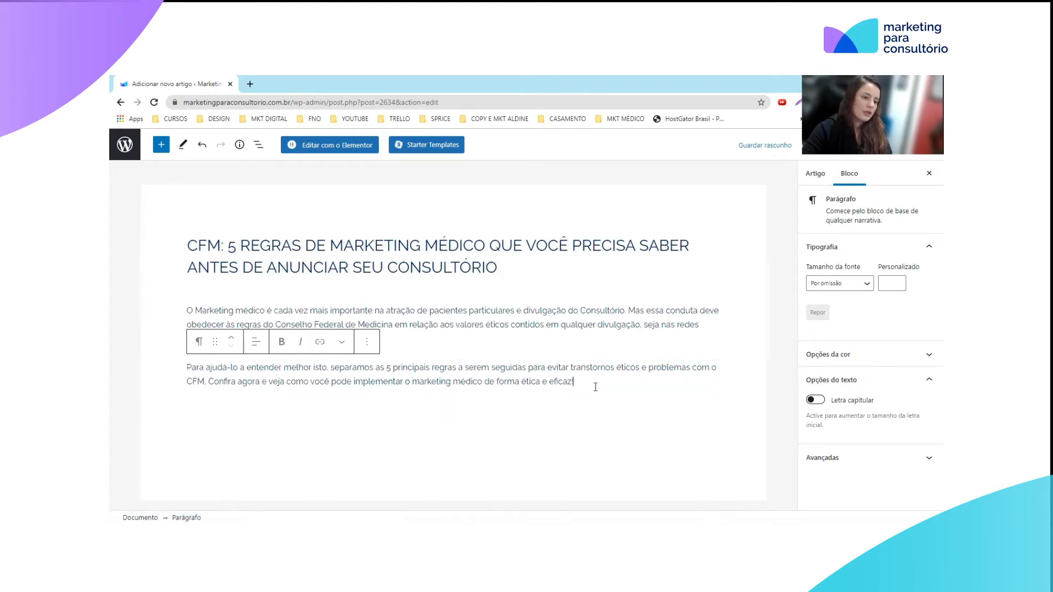
# Step: Paste the two introduction paragraphs two more times below the existing text and add an empty paragraph at the end
pyautogui.click(469, 312)
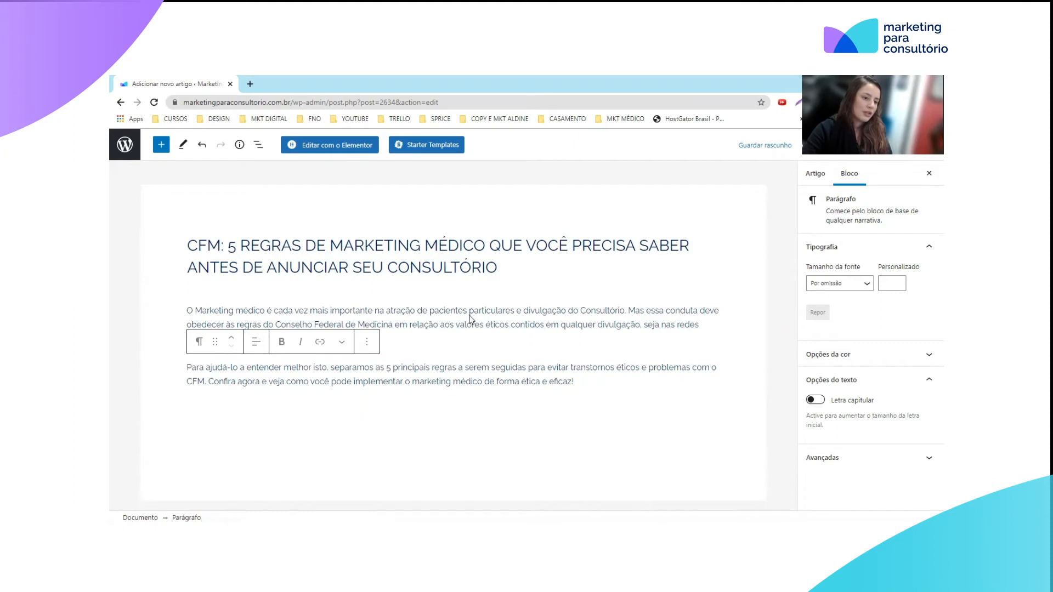
pyautogui.click(589, 368)
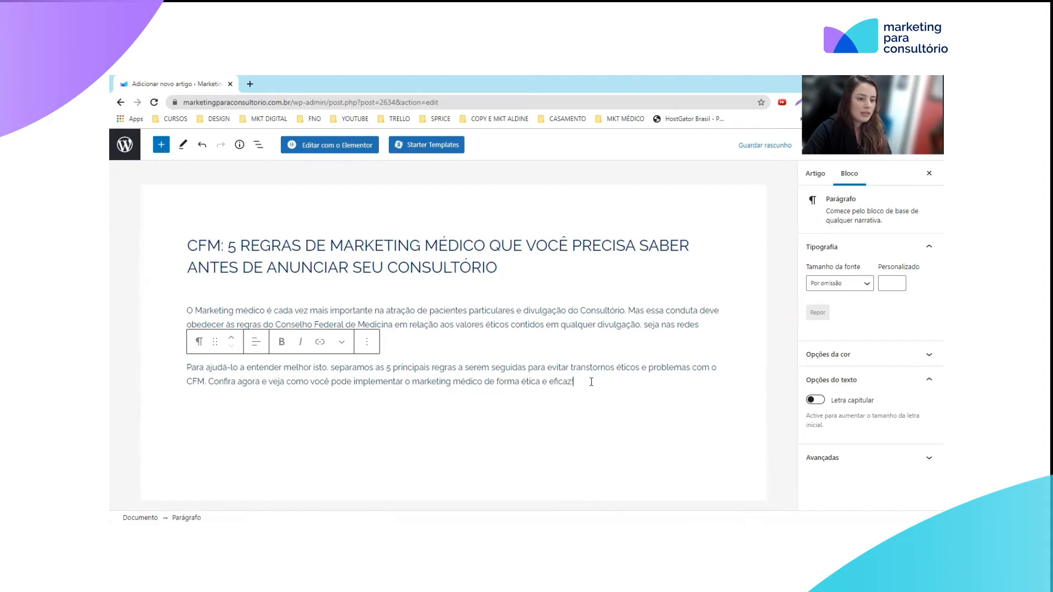
pyautogui.press('Return')
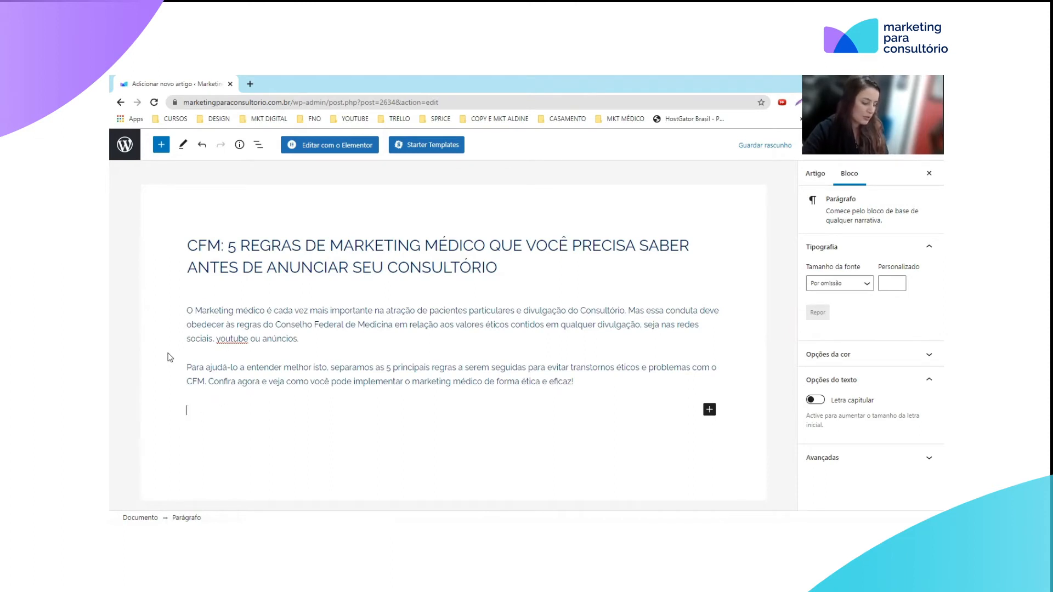
pyautogui.write('O Marketing médico é cada vez mais importante na atração de pacientes particulares e divulgação do Consultório. Mas essa conduta deve obedecer às regras do Conselho Federal de Medicina em relação aos valores éticos contidos em qualquer divulgação, seja nas redes sociais, youtube ou anúncios. Para ajudá-lo a entender melhor isto, separamos as 5 principais regras a serem seguidas para evitar transtornos éticos e problemas com o CFM. Confira agora e veja como você pode implementar o marketing médico de forma ética e eficaz!')
pyautogui.scroll(-1, 422, 384)
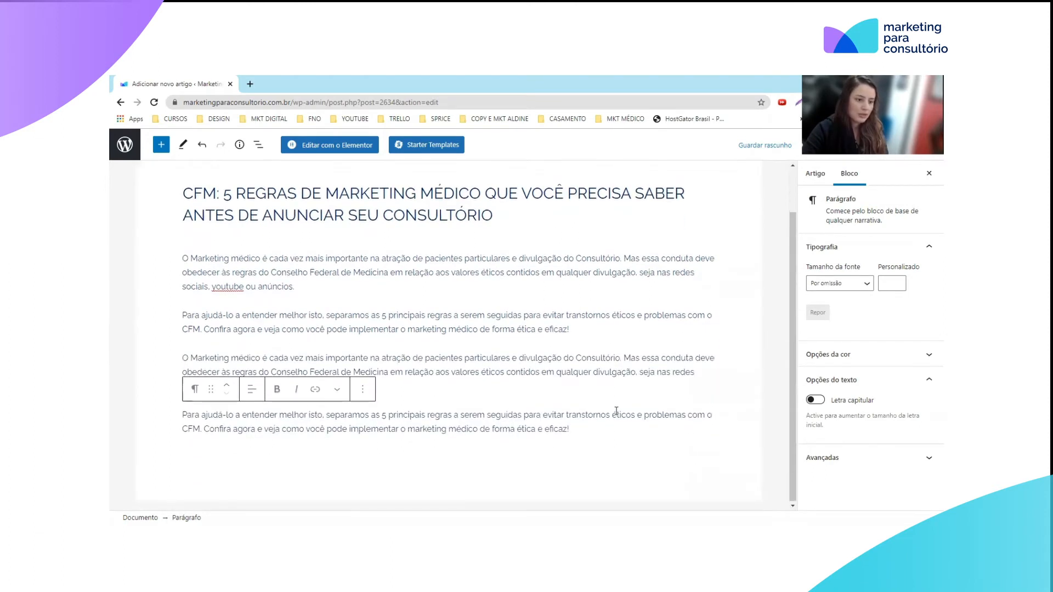
pyautogui.write('O Marketing médico é cada vez mais importante na atração de pacientes particulares e divulgação do Consultório. Mas essa conduta deve obedecer às regras do Conselho Federal de Medicina em relação aos valores éticos contidos em qualquer divulgação, seja nas redes sociais, youtube ou anúncios. Para ajudá-lo a entender melhor isto, separamos as 5 principais regras a serem seguidas para evitar transtornos éticos e problemas com o CFM. Confira agora e veja como você pode implementar o marketing médico de forma ética e eficaz!')
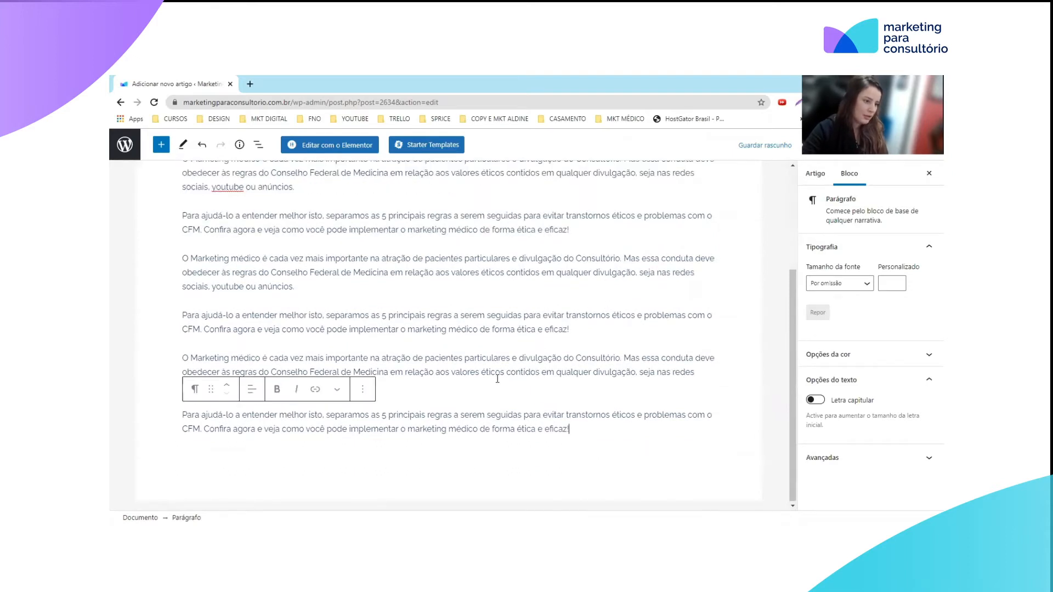
pyautogui.press('Return')
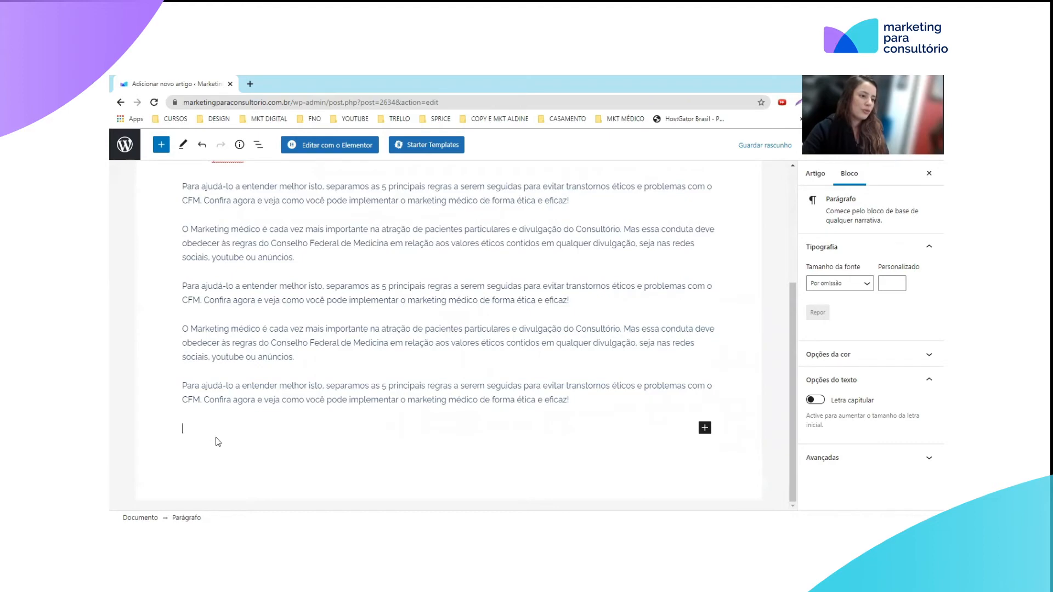
# Step: Insert a heading block after the last paragraph with the text "Resultados clínicos dos tratamentos"
pyautogui.scroll(3, 216, 439)
pyautogui.scroll(-2, 470, 301)
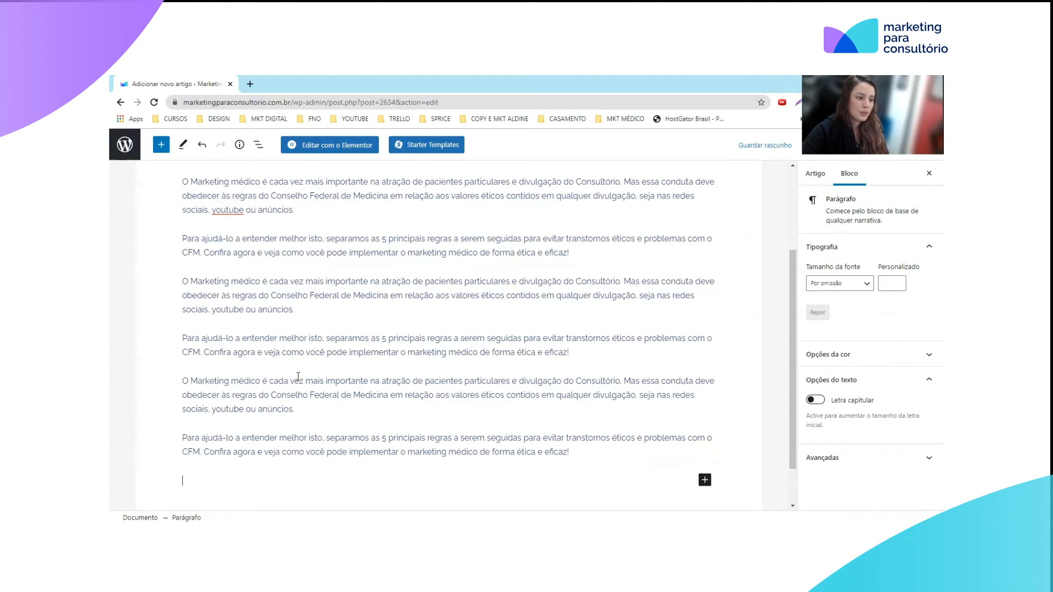
pyautogui.scroll(-1, 678, 446)
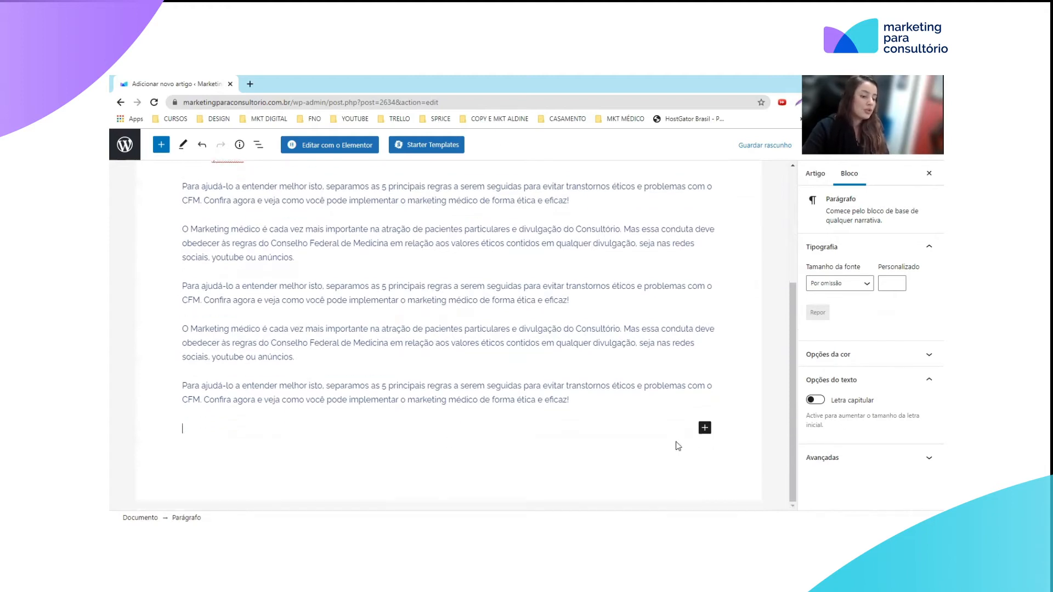
pyautogui.click(704, 428)
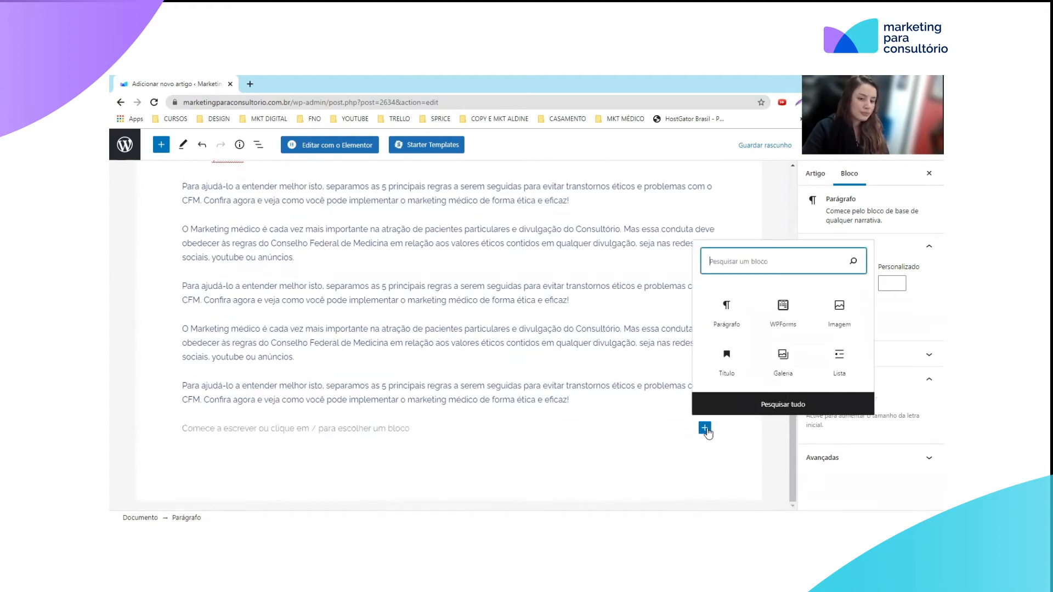
pyautogui.click(727, 356)
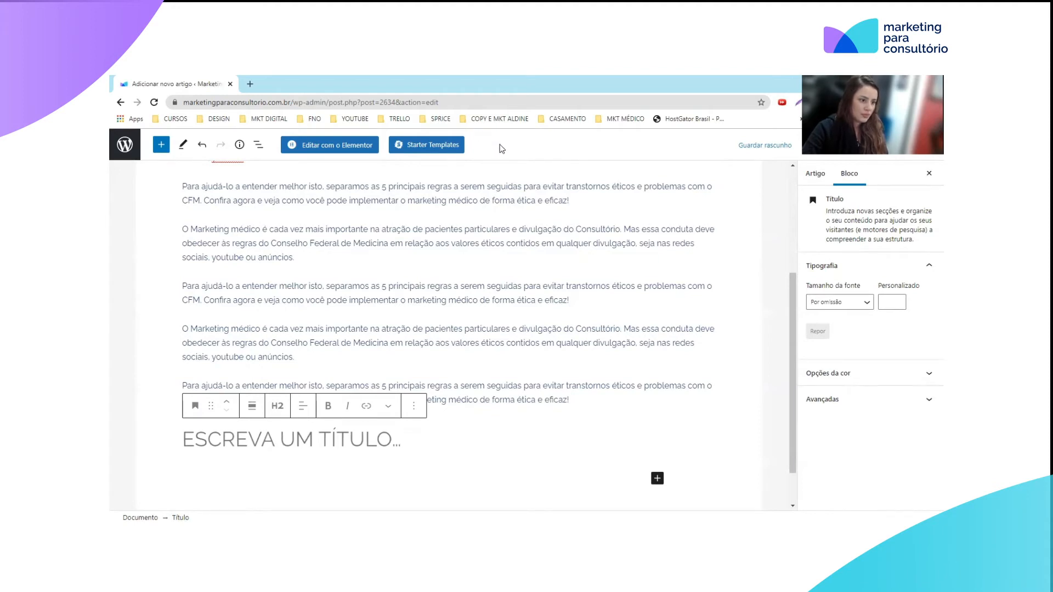
pyautogui.click(235, 463)
pyautogui.write('RESULTADOS CLÍNICOS DOS TRATAMENTOS')
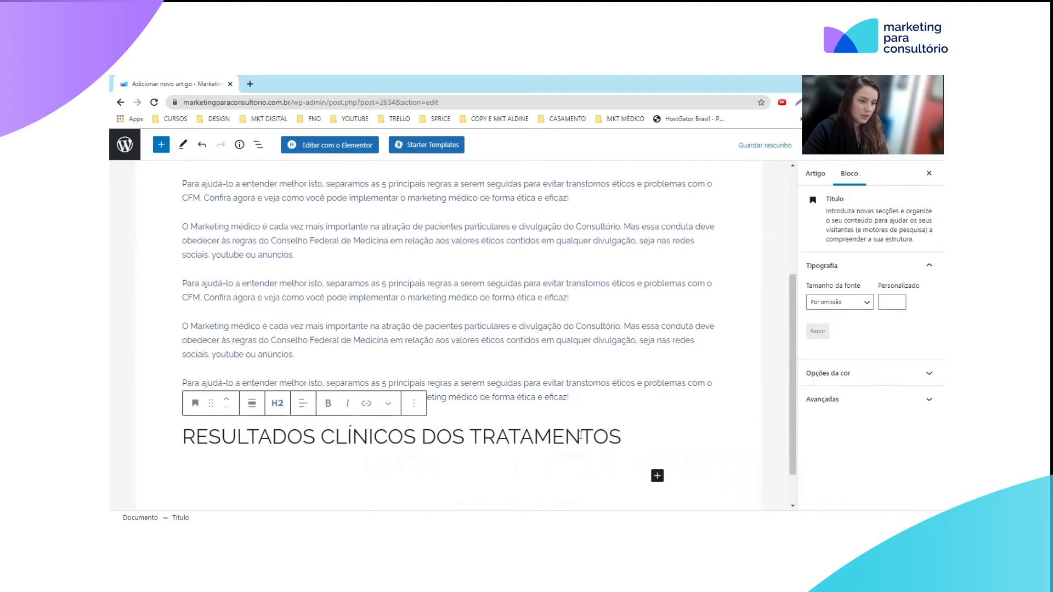
# Step: Change the level of the "Resultados clínicos dos tratamentos" heading to H3
pyautogui.scroll(4, 396, 321)
pyautogui.scroll(-4, 375, 318)
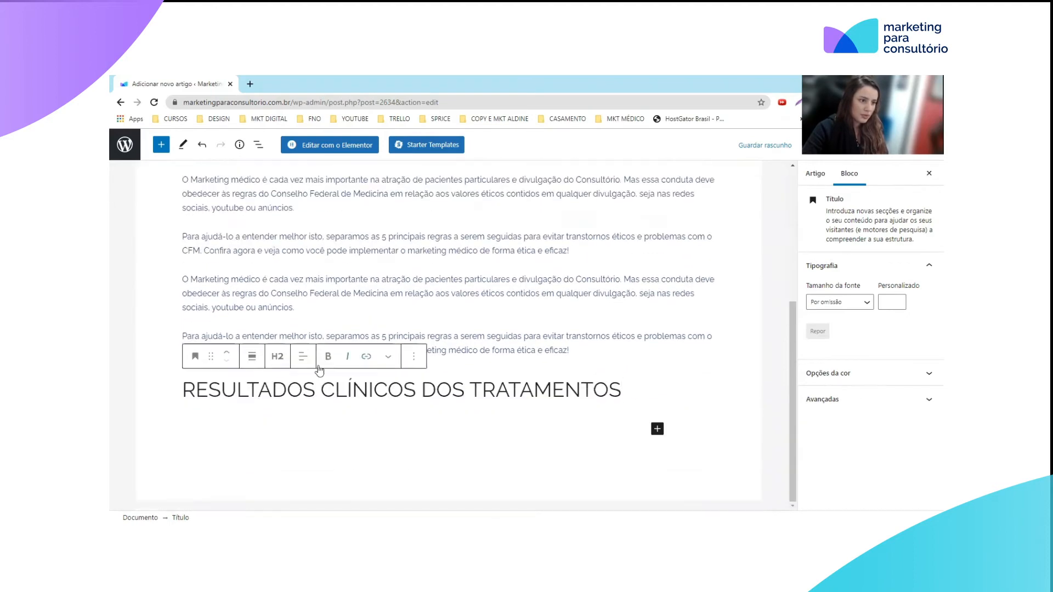
pyautogui.click(278, 357)
pyautogui.click(315, 386)
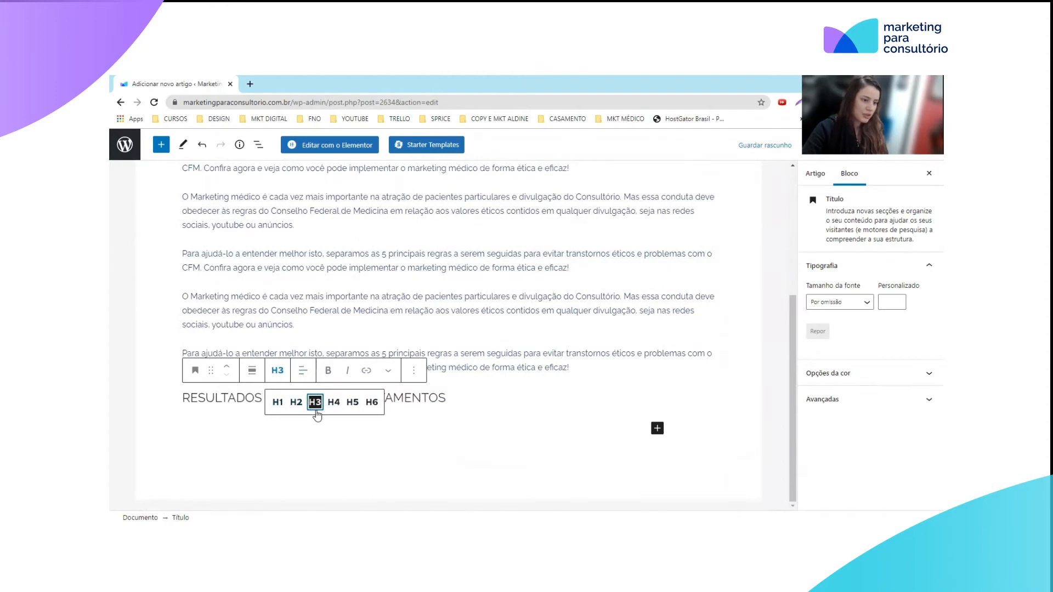
pyautogui.click(494, 412)
pyautogui.click(330, 398)
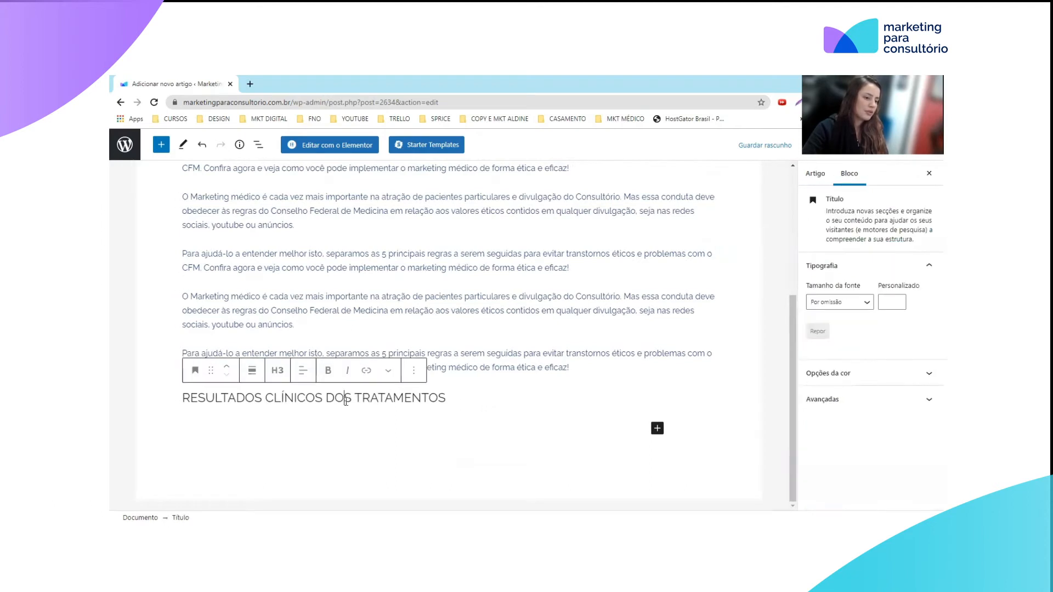
pyautogui.click(282, 377)
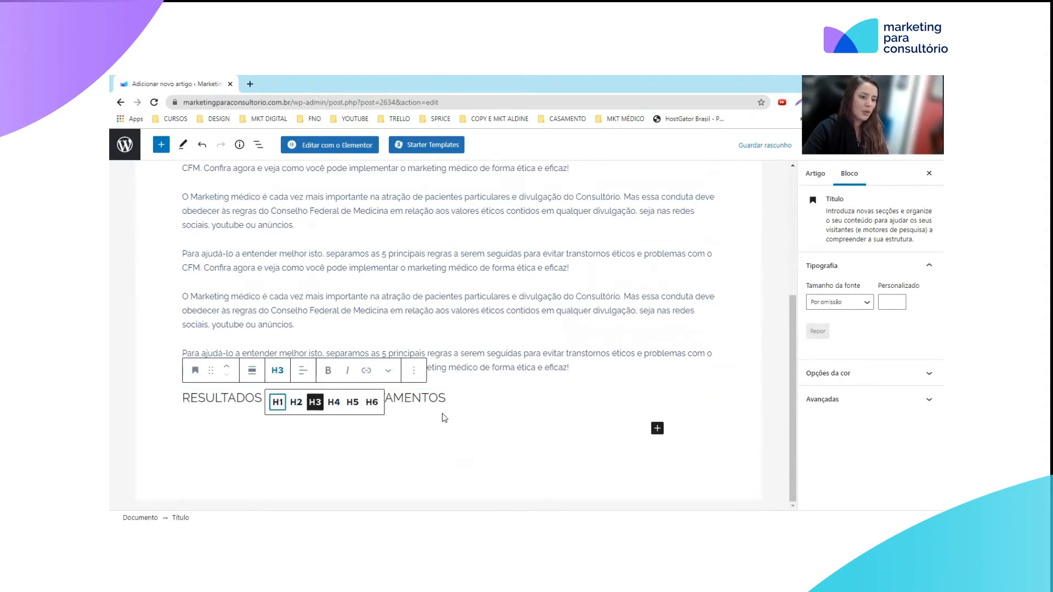
pyautogui.click(467, 387)
pyautogui.scroll(5, 269, 266)
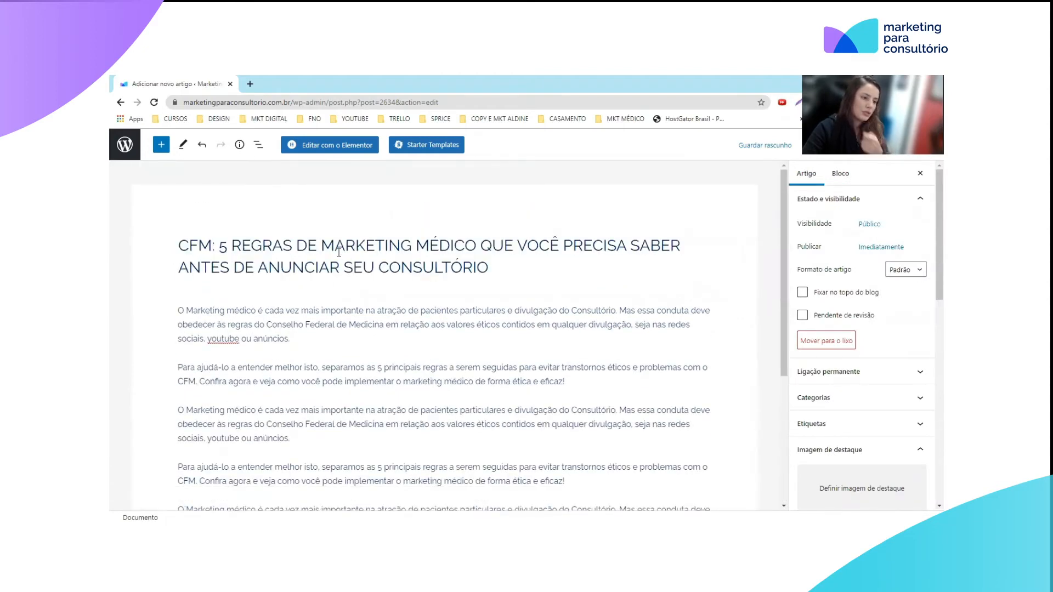
pyautogui.scroll(-10, 338, 252)
# Step: Try the H2 level on the "Resultados clínicos dos tratamentos" heading and set it back to H3
pyautogui.click(392, 406)
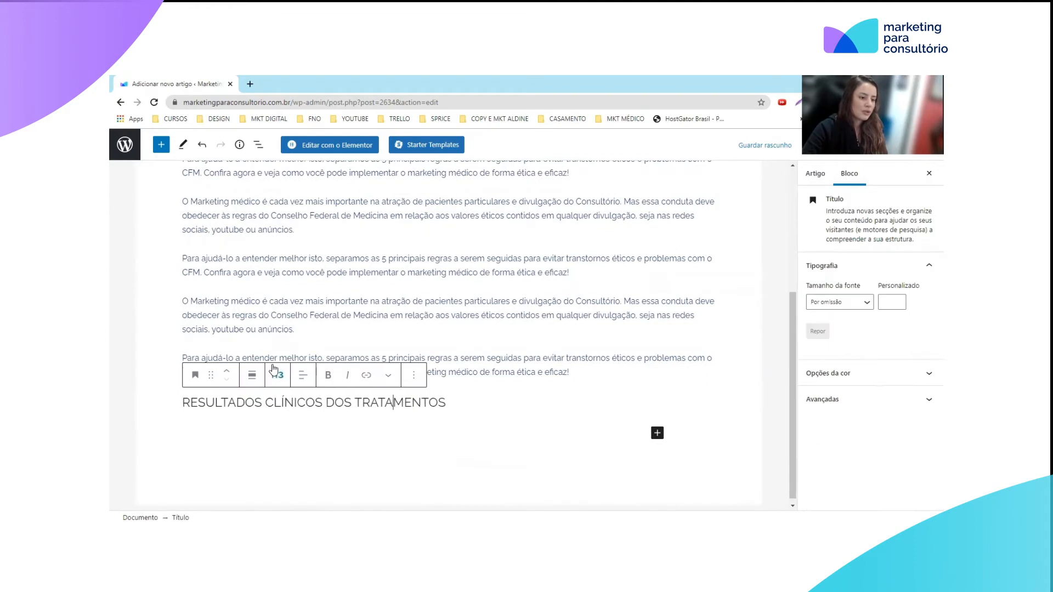
pyautogui.click(275, 374)
pyautogui.click(296, 405)
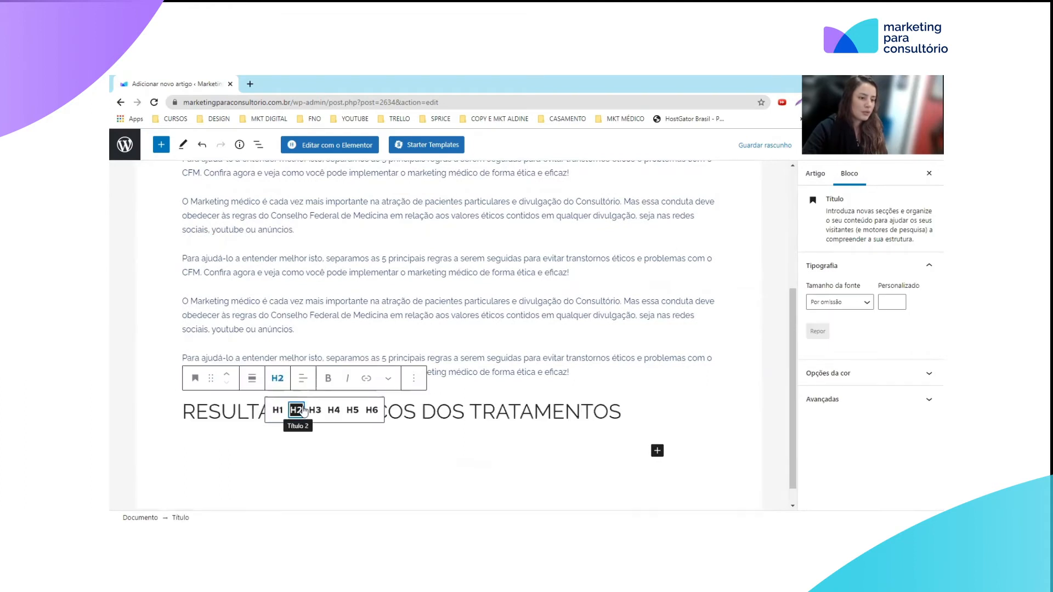
pyautogui.click(278, 380)
pyautogui.click(278, 380)
pyautogui.click(315, 411)
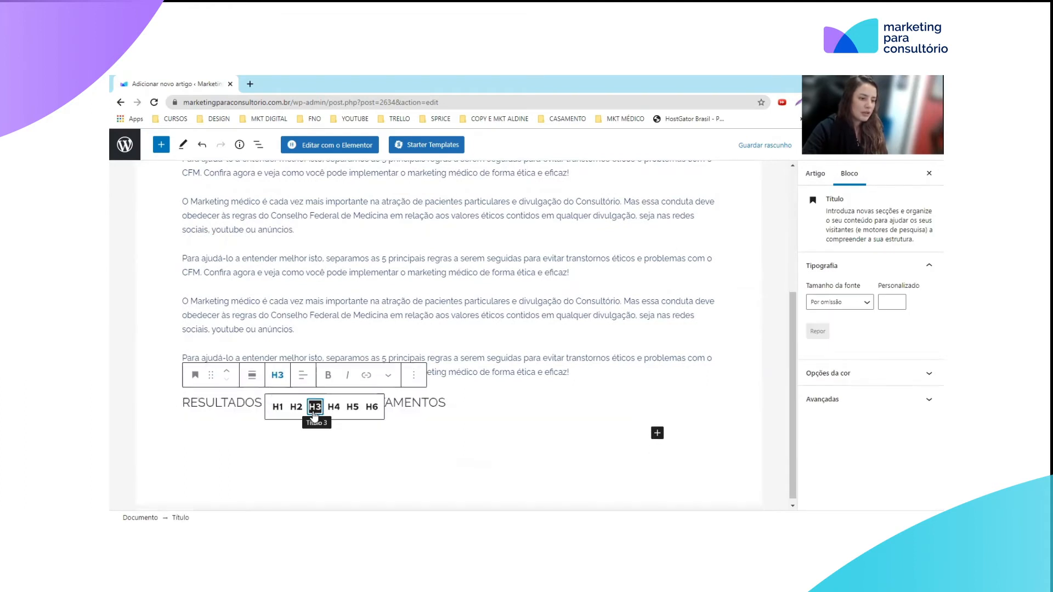
pyautogui.click(334, 383)
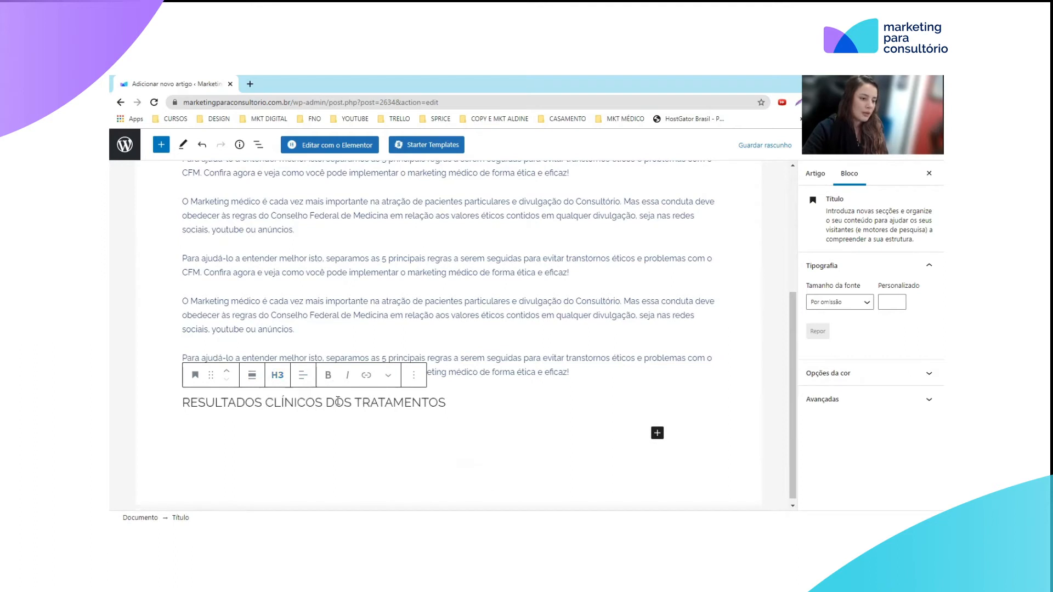
# Step: Try bold and italic formatting on the whole "Resultados clínicos dos tratamentos" heading and remove both again
pyautogui.tripleClick(338, 402)
pyautogui.click(328, 375)
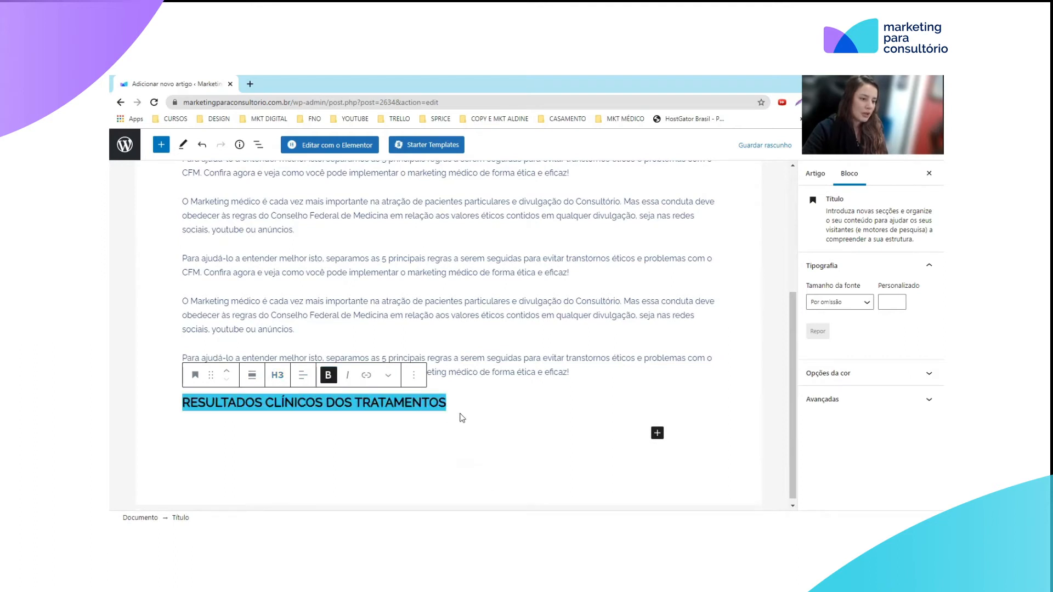
pyautogui.click(348, 377)
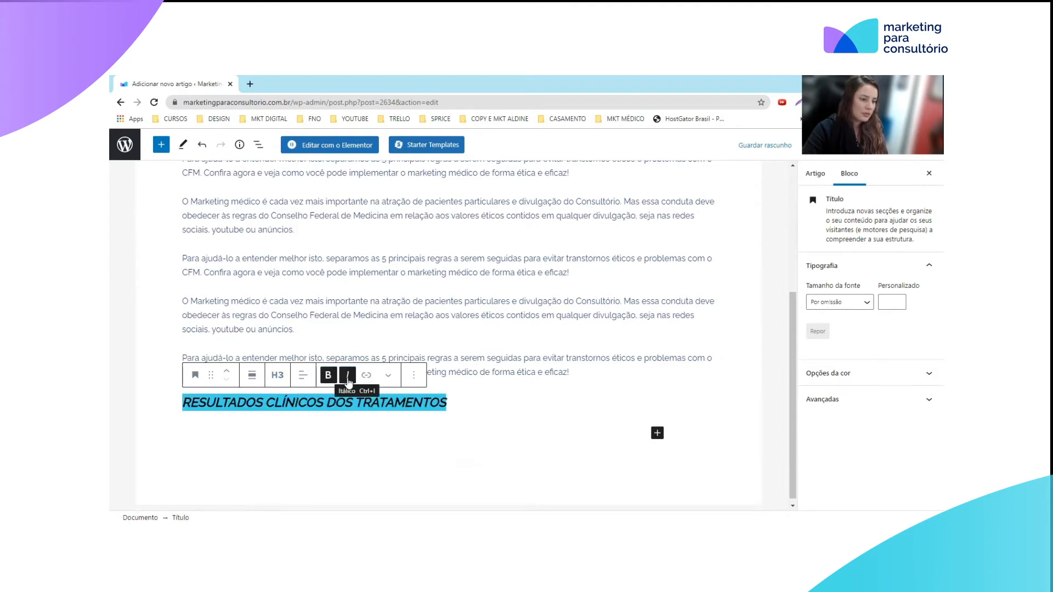
pyautogui.click(328, 375)
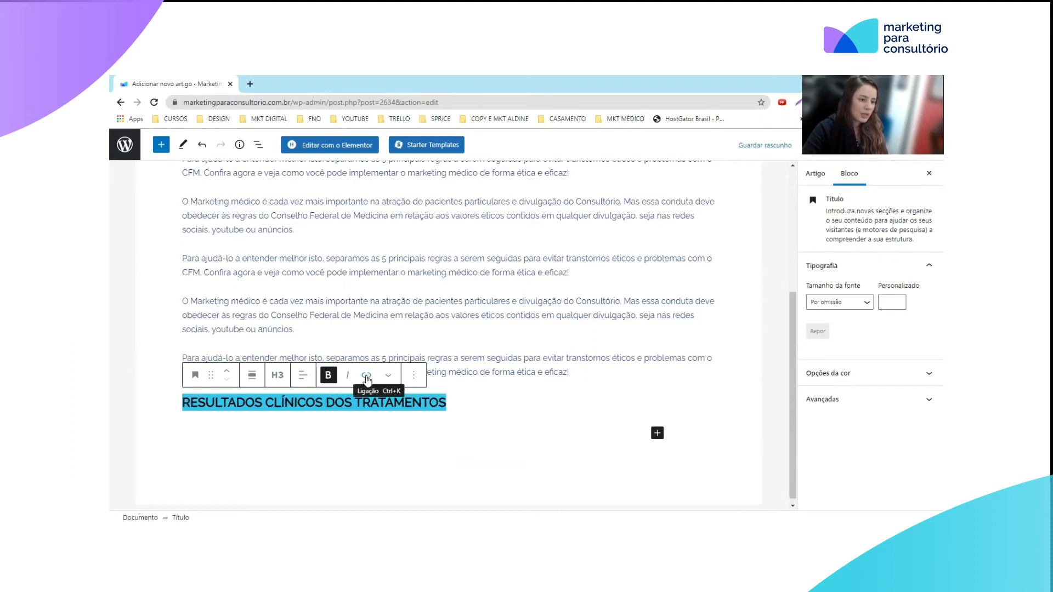
pyautogui.click(348, 375)
pyautogui.click(492, 404)
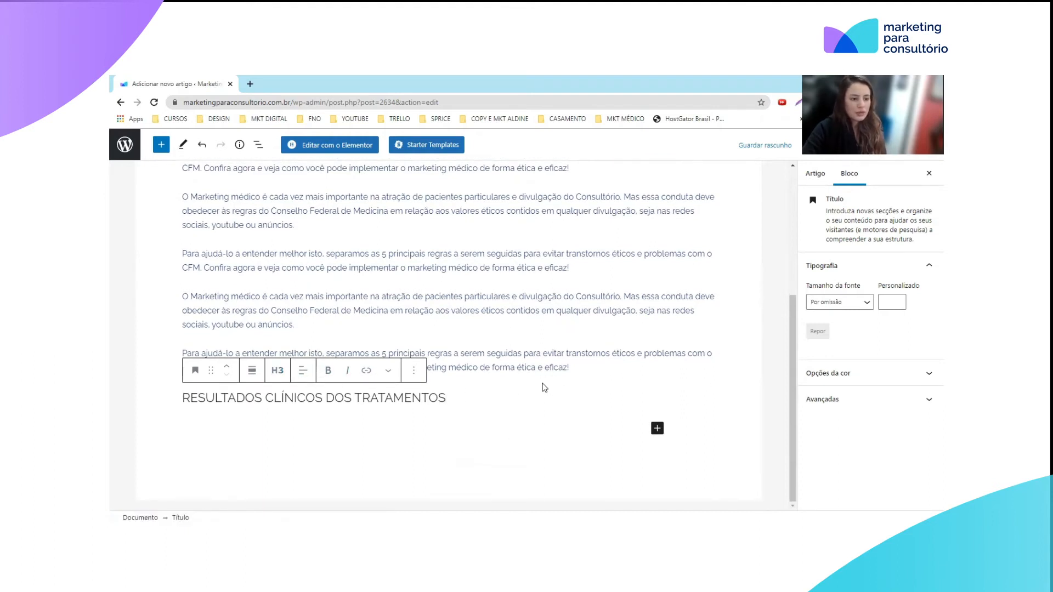
# Step: Add a paragraph block below the heading, paste the copied text about clinical results there, and add an empty paragraph after it
pyautogui.press('Return')
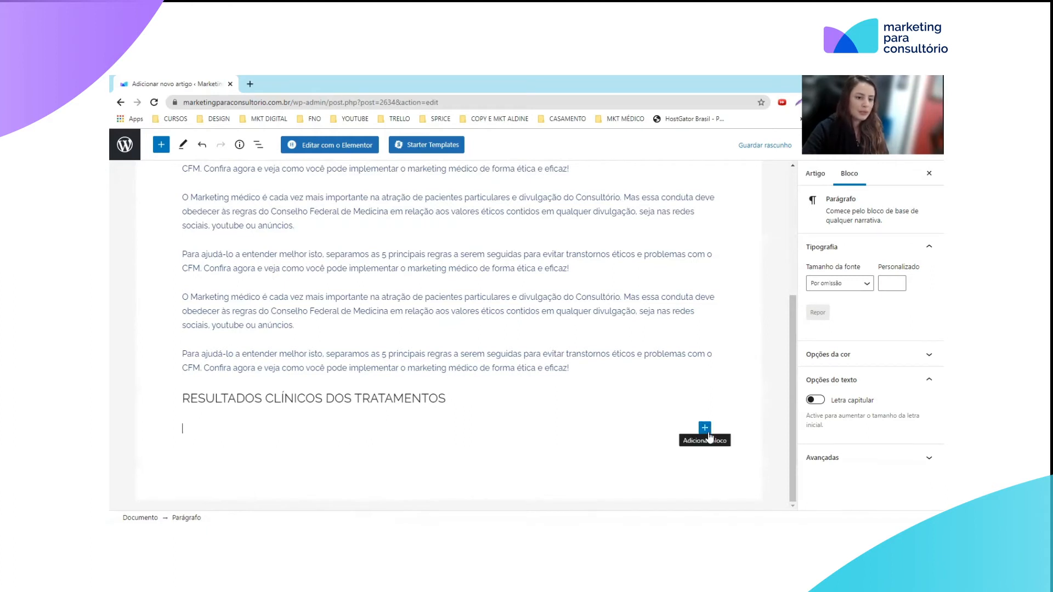
pyautogui.click(705, 431)
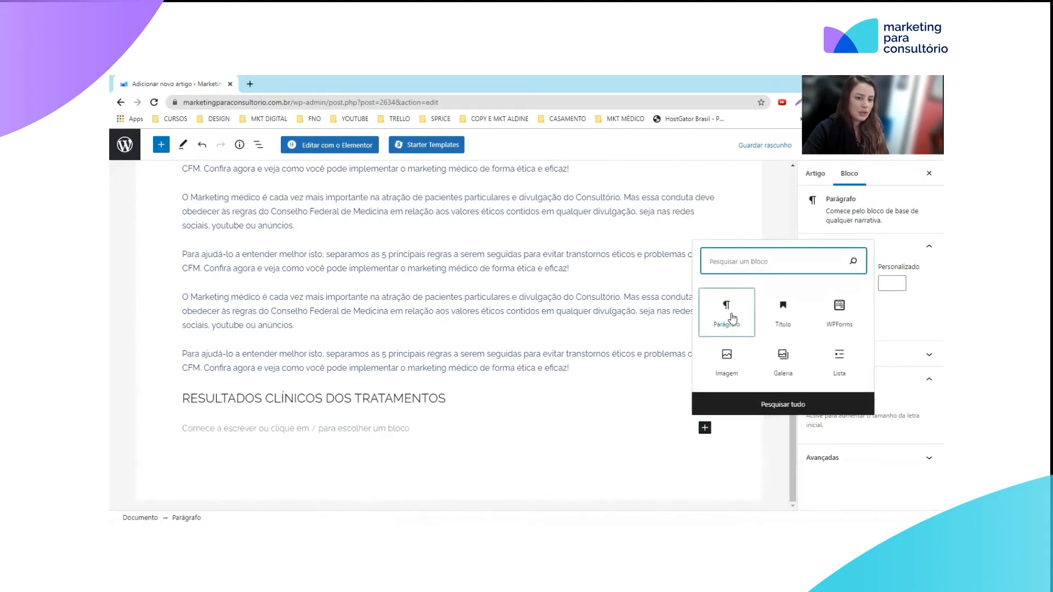
pyautogui.click(727, 316)
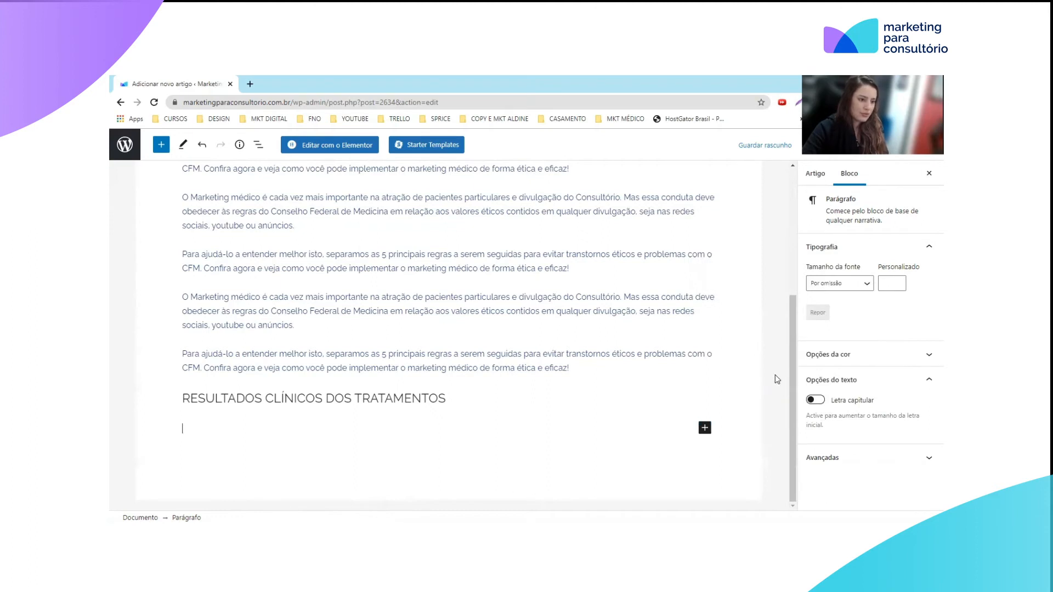
pyautogui.hotkey('ctrl', 'v')
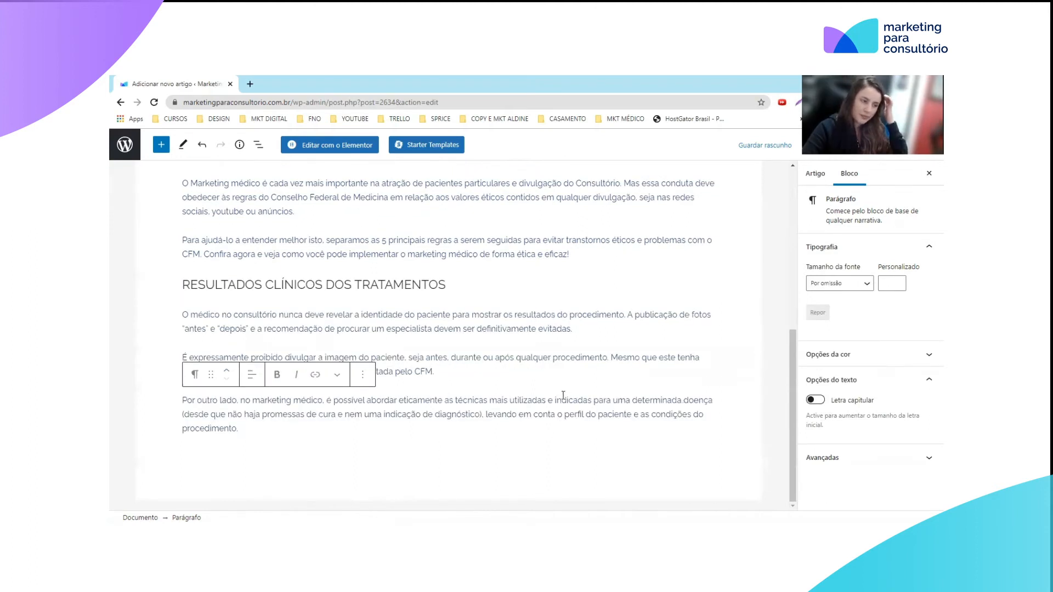
pyautogui.press('Return')
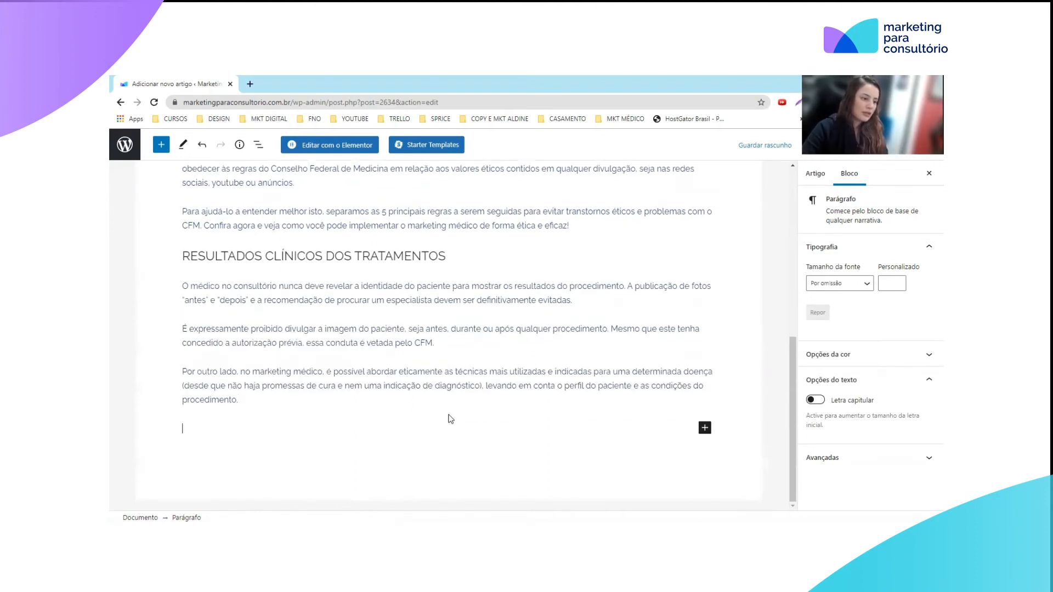
# Step: Enter the closing paragraph "Clique aqui e Agende uma Consultoria de Marketing Gratuita, onde definiremos estratégias para trazer novos pacientes particulares para seu Consultório!"
pyautogui.scroll(4, 398, 437)
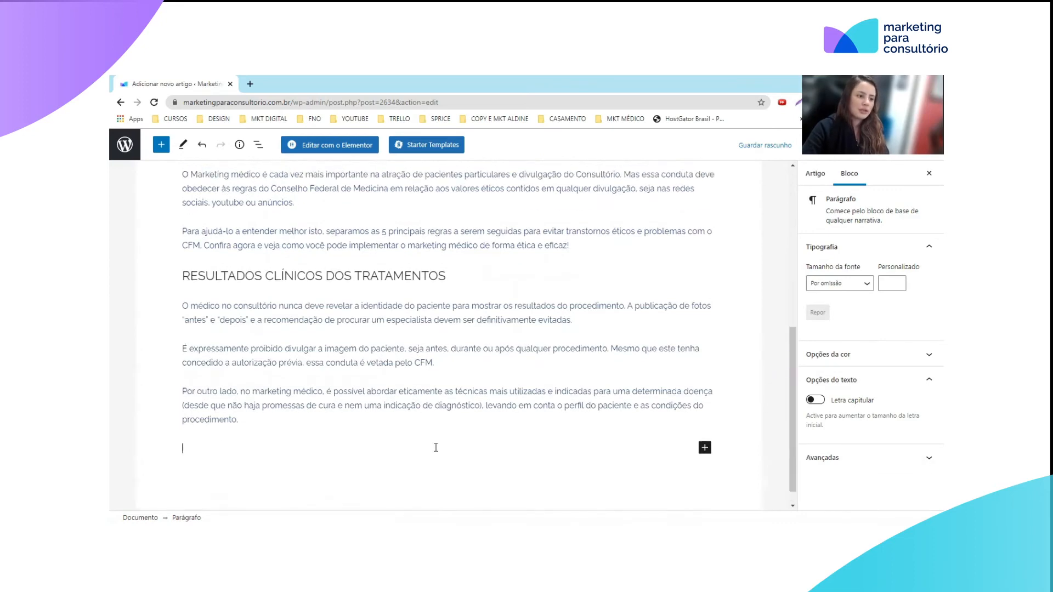
pyautogui.scroll(2, 398, 437)
pyautogui.scroll(-6, 454, 395)
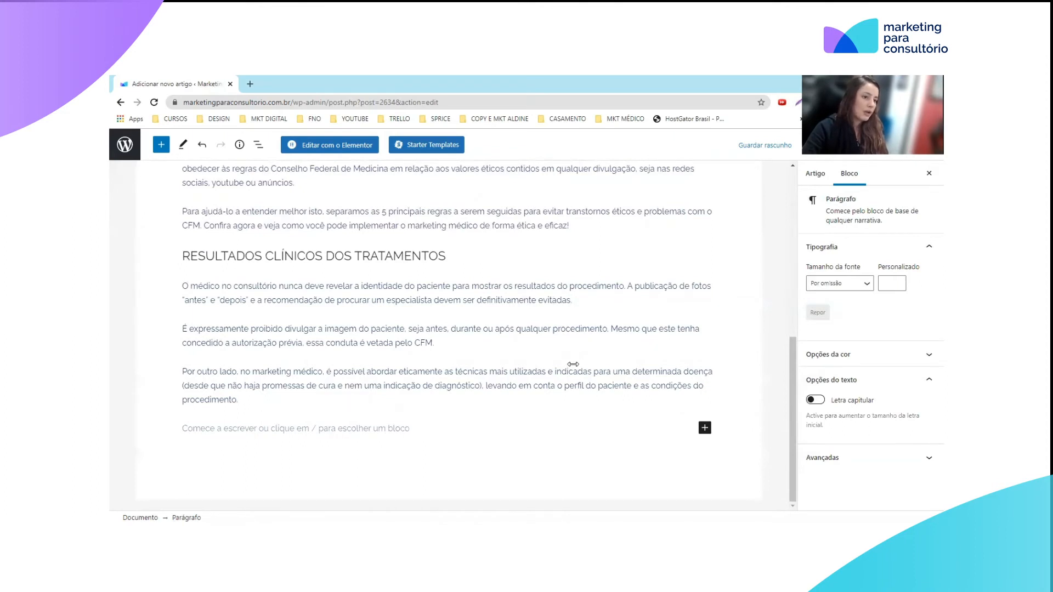
pyautogui.write('Clique aqui e Agende uma Consultoria de Marketing Gratuita, onde definiremos estratégias para trazer novos pacientes particulares para seu Consultorio!')
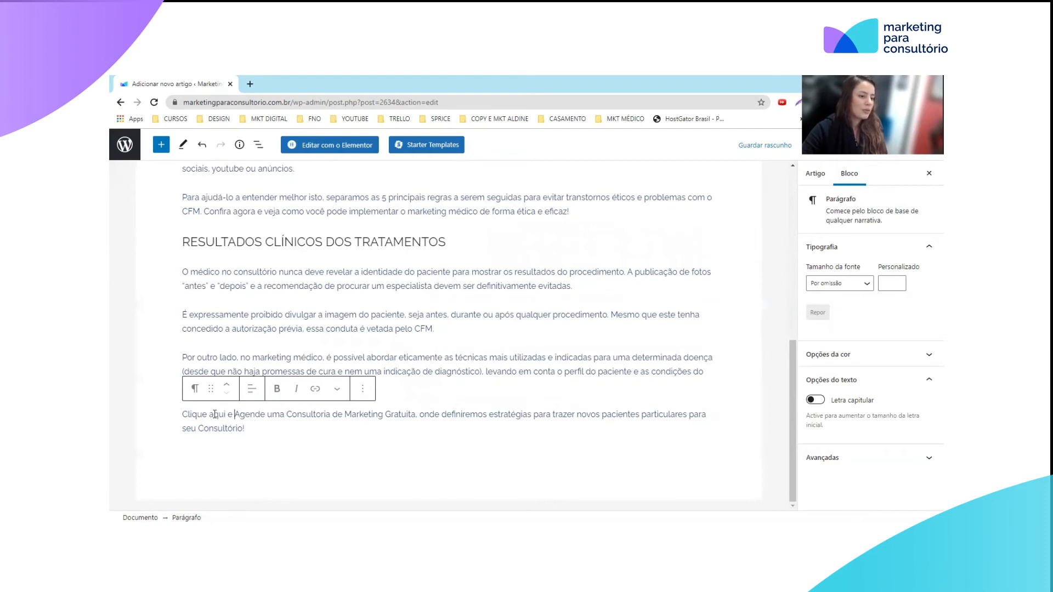
pyautogui.moveTo(183, 415); pyautogui.dragTo(416, 415)
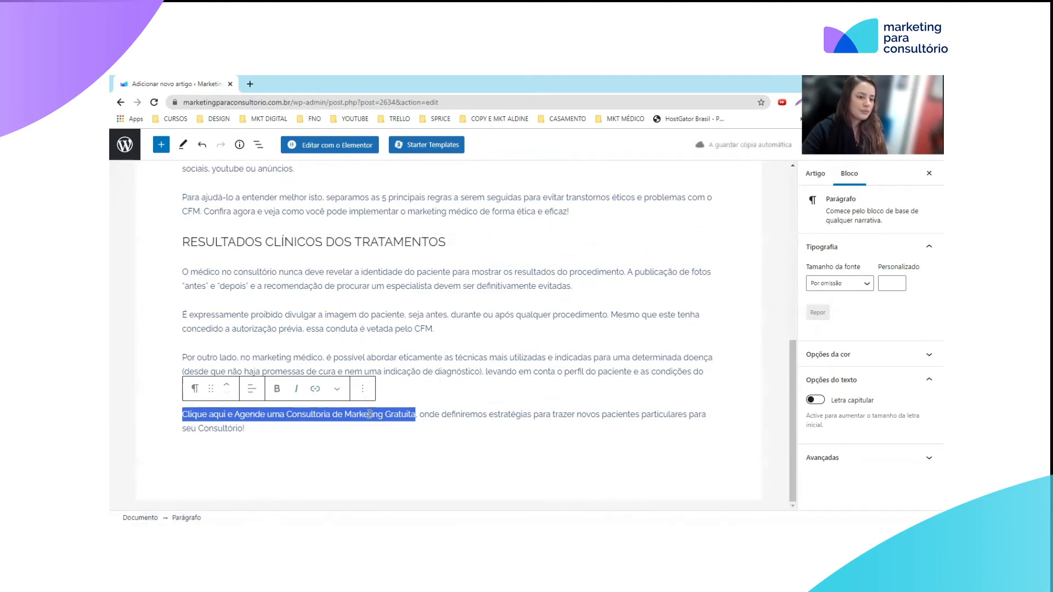
pyautogui.click(412, 415)
pyautogui.moveTo(411, 415); pyautogui.dragTo(306, 415)
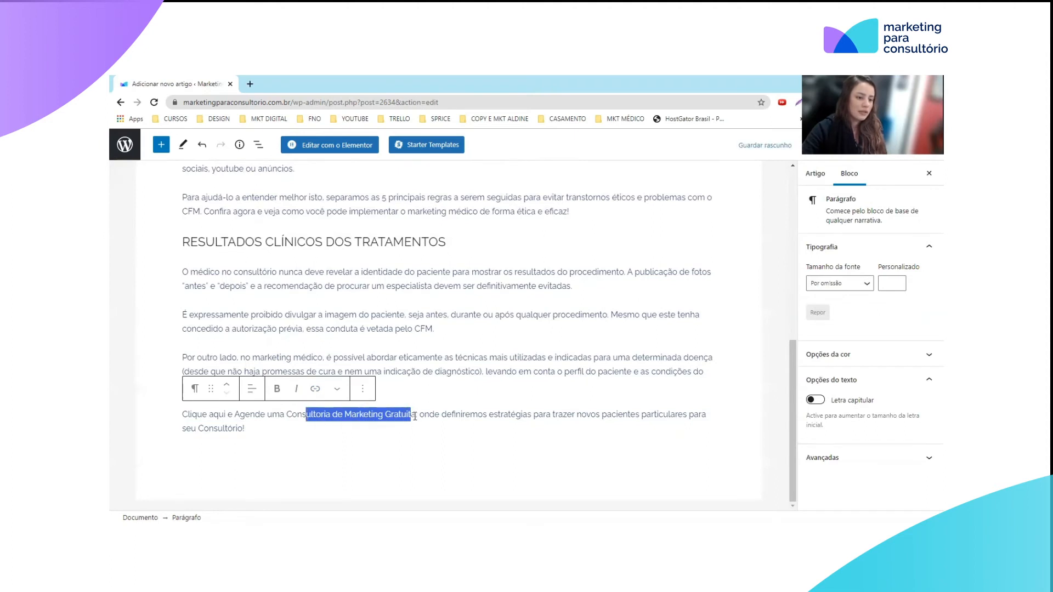
pyautogui.moveTo(415, 416); pyautogui.dragTo(110, 416)
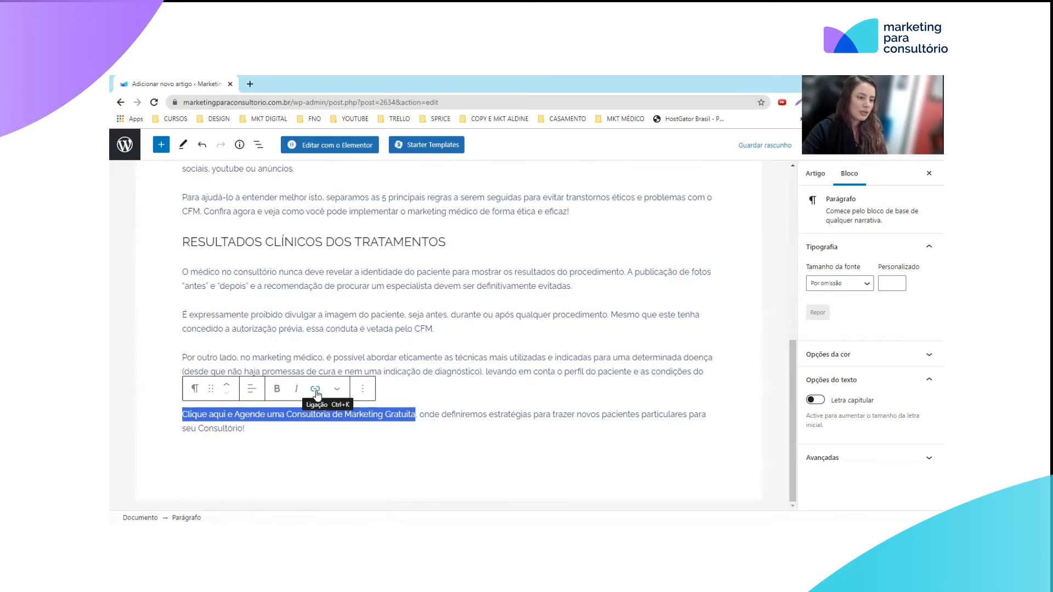
pyautogui.click(316, 391)
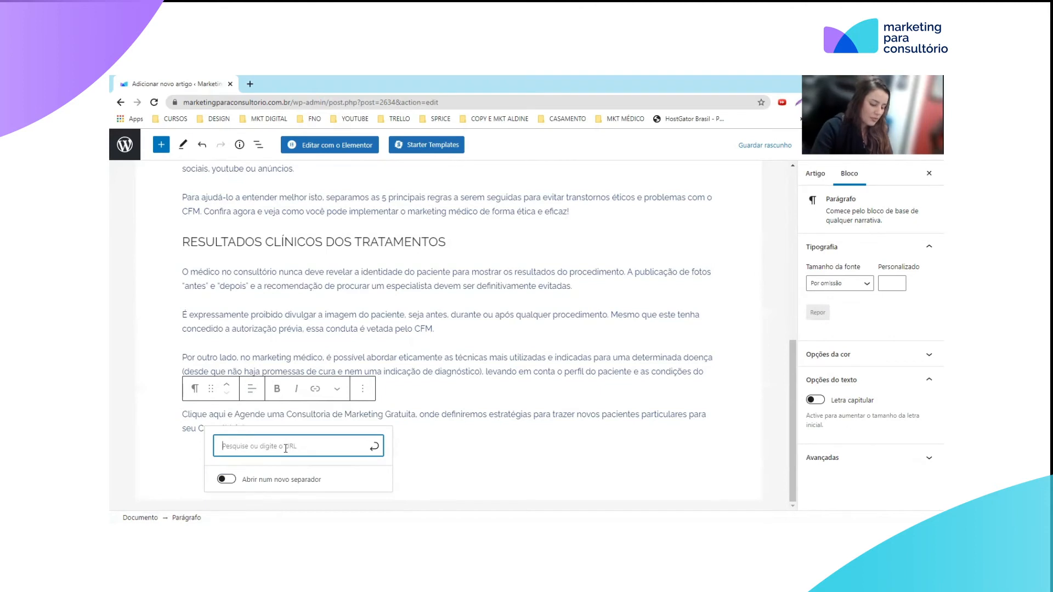
pyautogui.write('https')
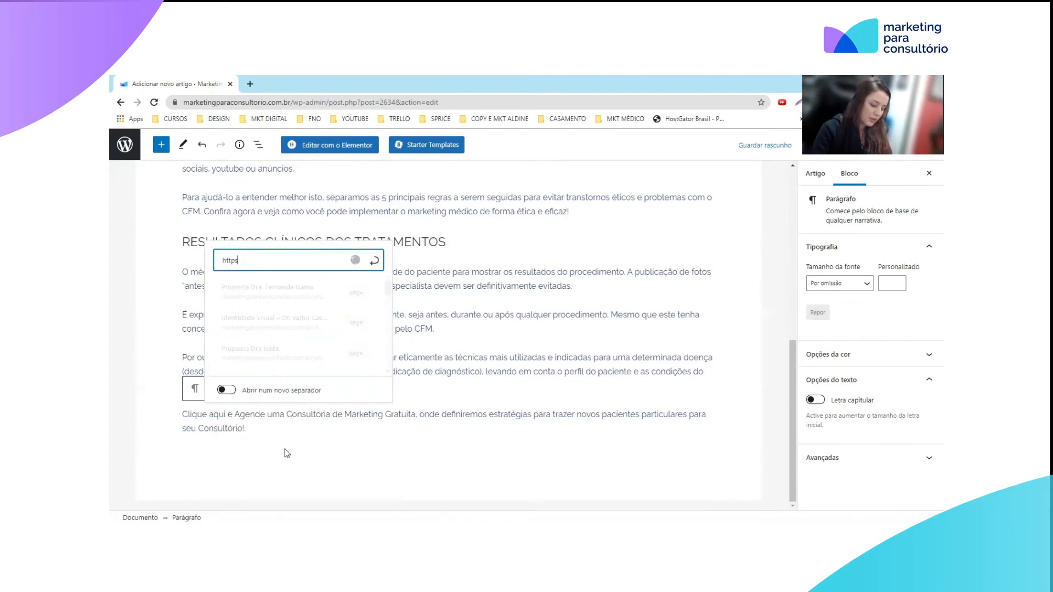
pyautogui.write('://www')
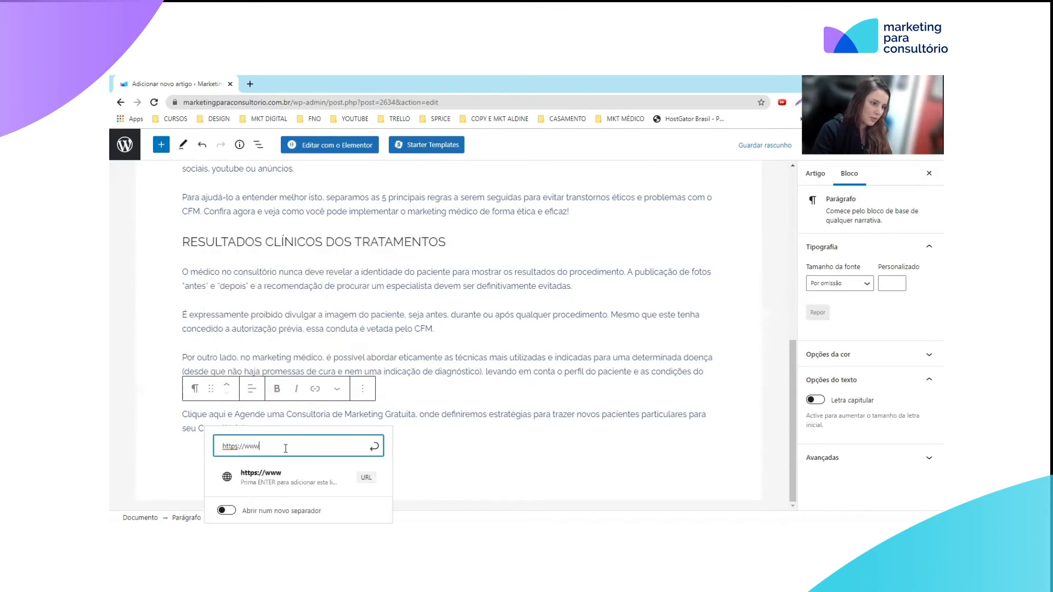
pyautogui.write('.marke')
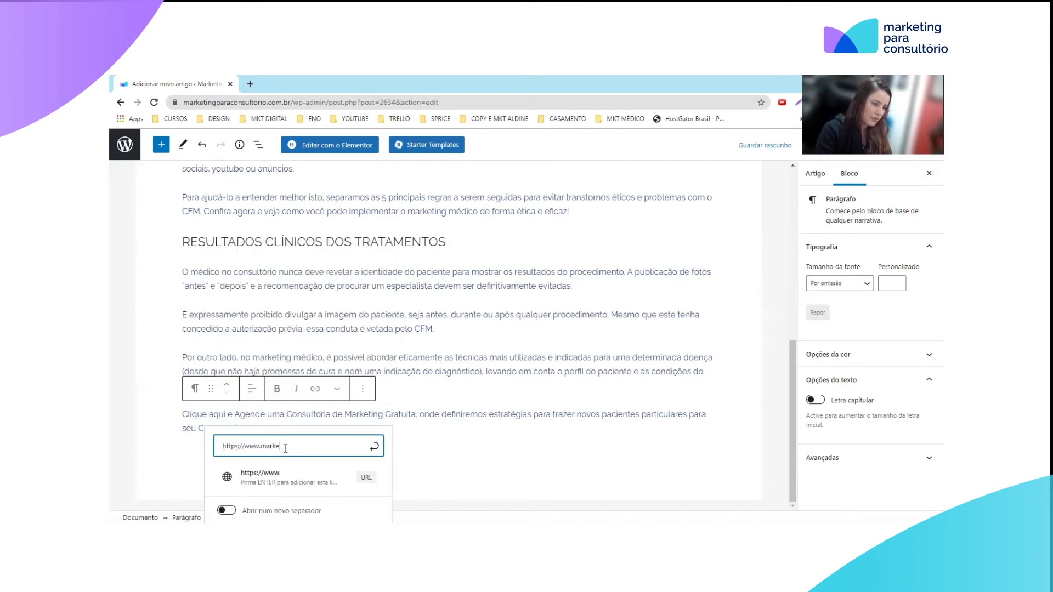
pyautogui.write('tingparaconsultorio')
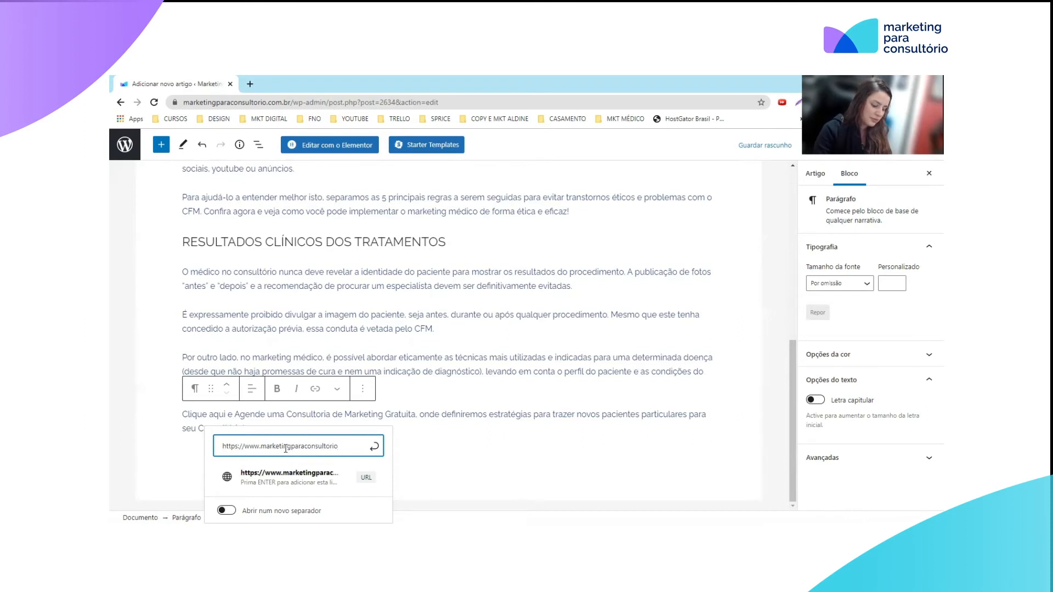
pyautogui.write('.com.br')
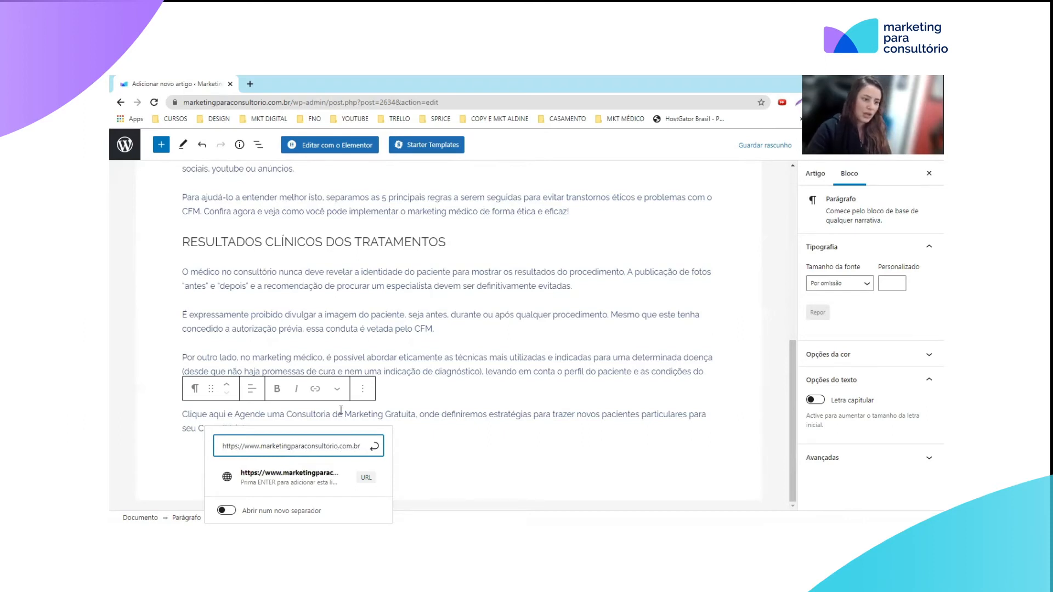
# Step: Open marketingparaconsultorio.com.br in a new browser tab, copy its address, and return to the article editor
pyautogui.click(251, 83)
pyautogui.write('marke')
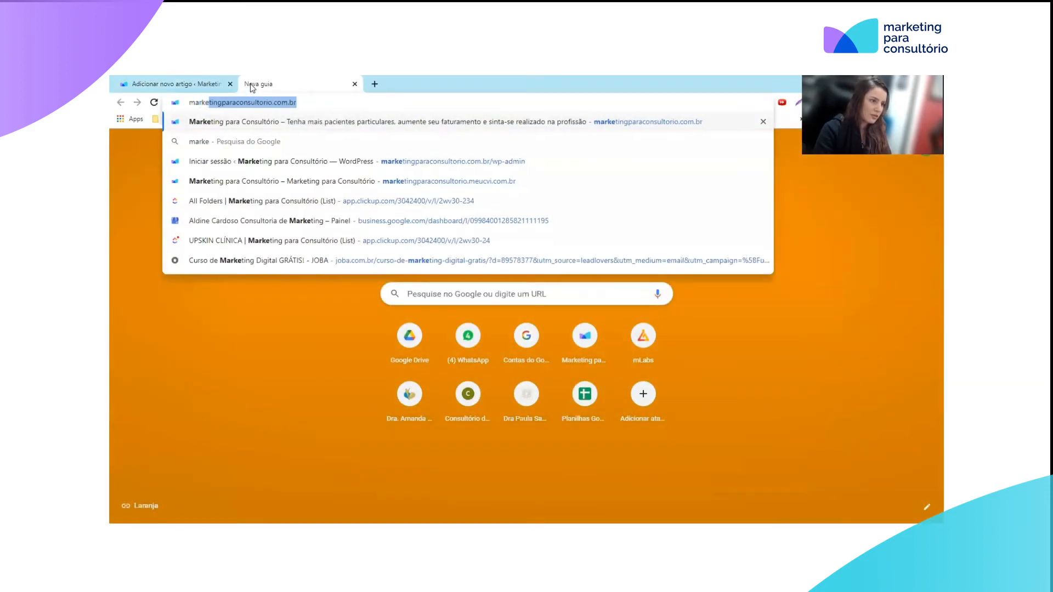
pyautogui.press('Return')
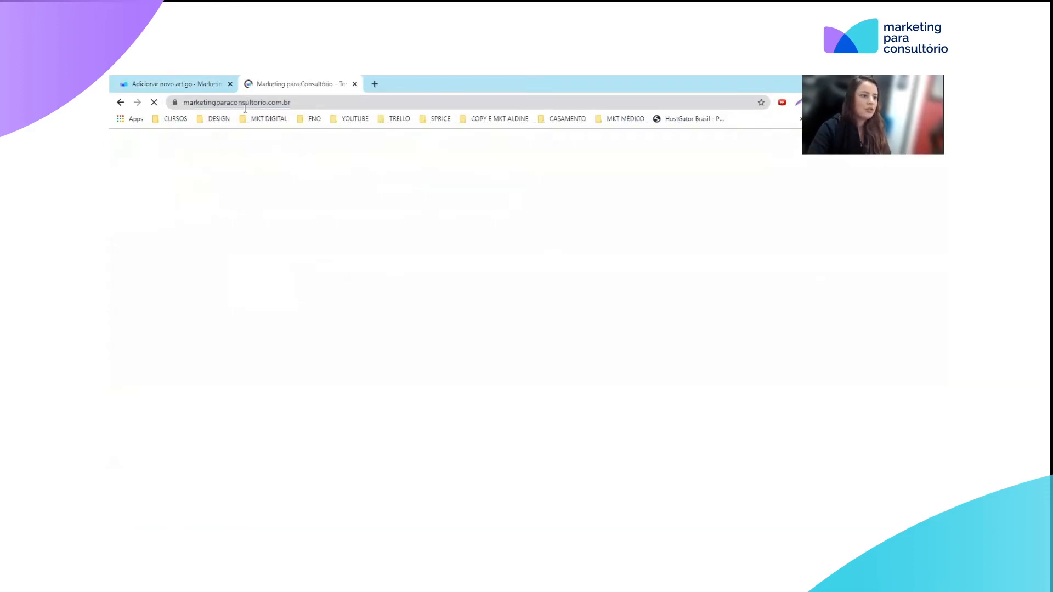
pyautogui.rightClick(247, 103)
pyautogui.hotkey('ctrl', 'c')
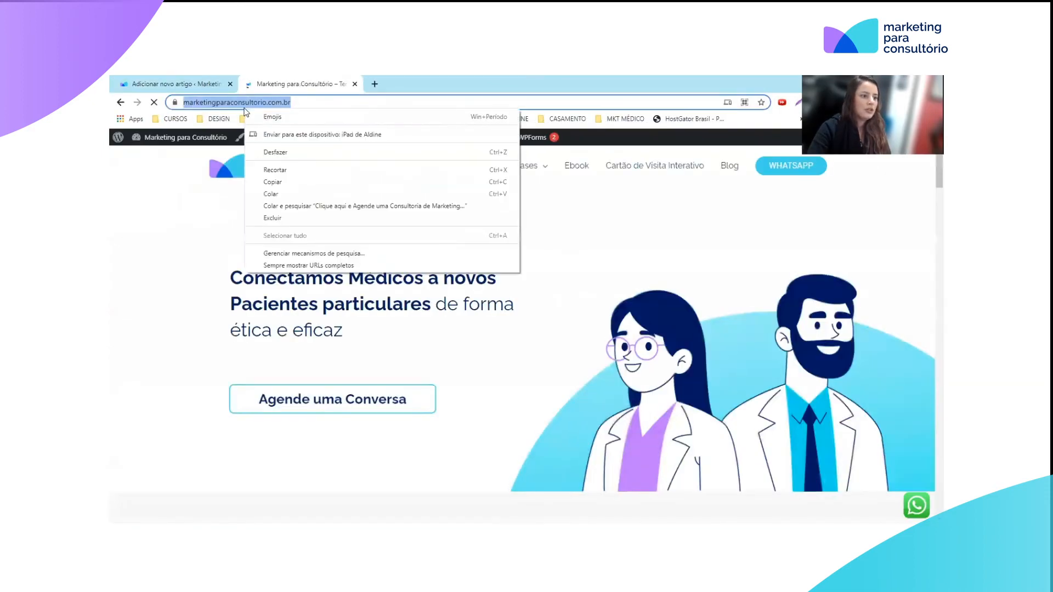
pyautogui.click(292, 190)
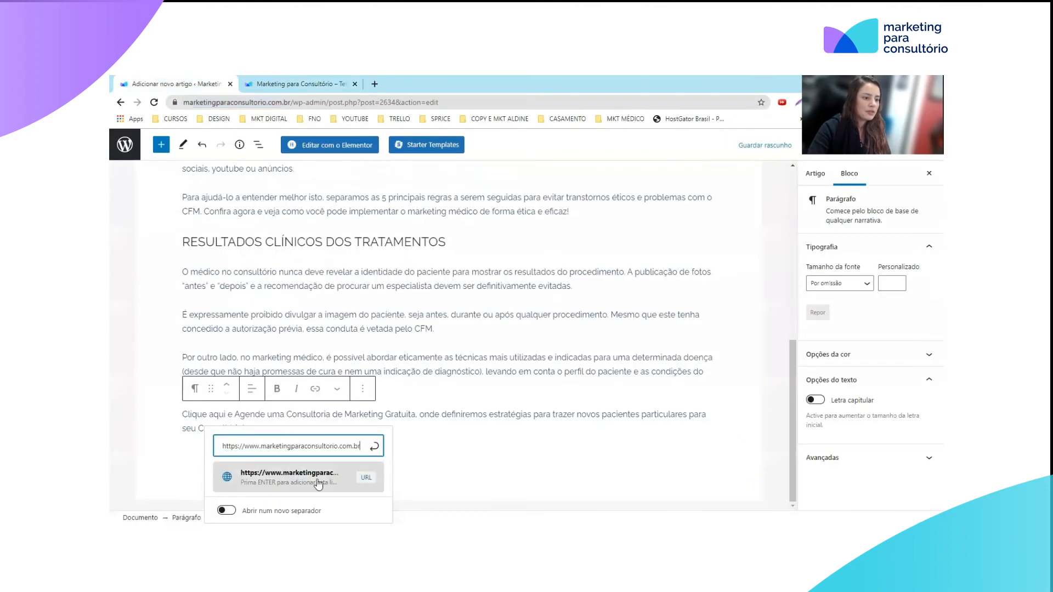
pyautogui.tripleClick(293, 446)
pyautogui.hotkey('ctrl', 'v')
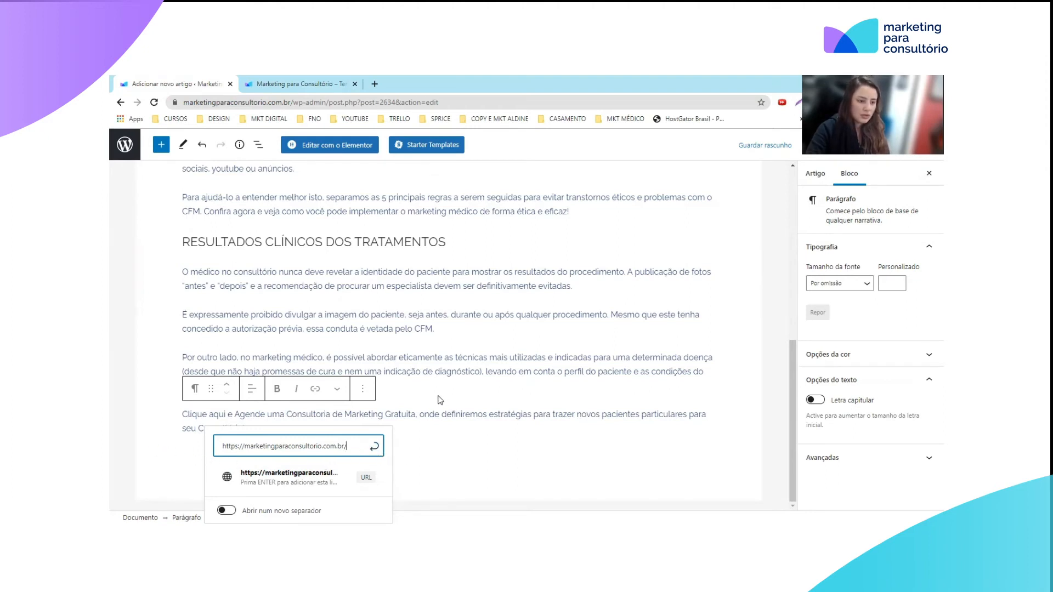
pyautogui.press('Return')
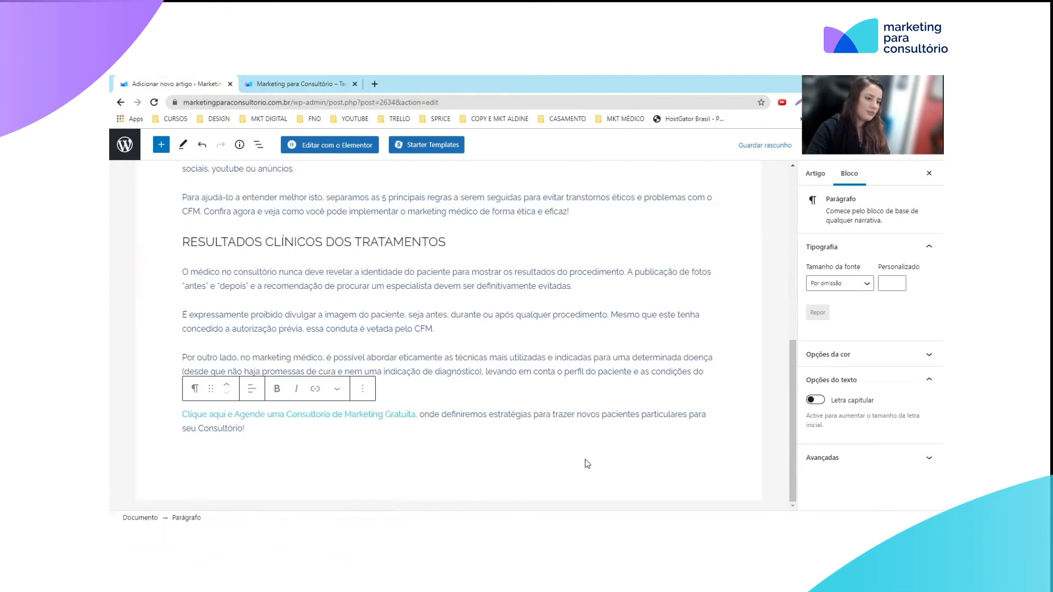
pyautogui.scroll(1, 559, 446)
pyautogui.scroll(-1, 559, 447)
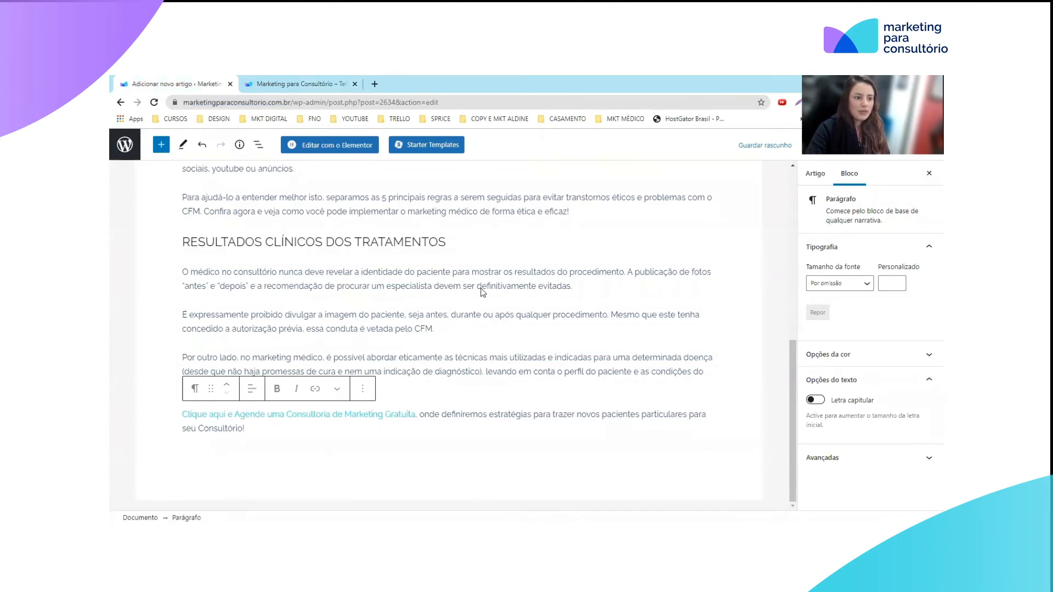
pyautogui.scroll(1, 482, 292)
pyautogui.scroll(-1, 478, 285)
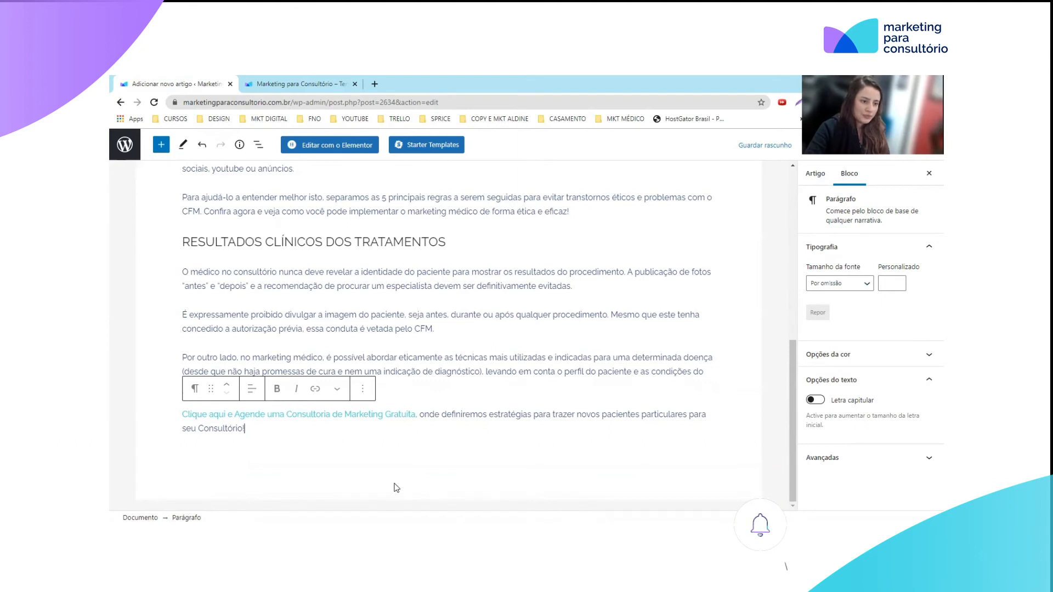
# Step: Add an image block directly below the closing call-to-action paragraph
pyautogui.click(393, 464)
pyautogui.click(704, 428)
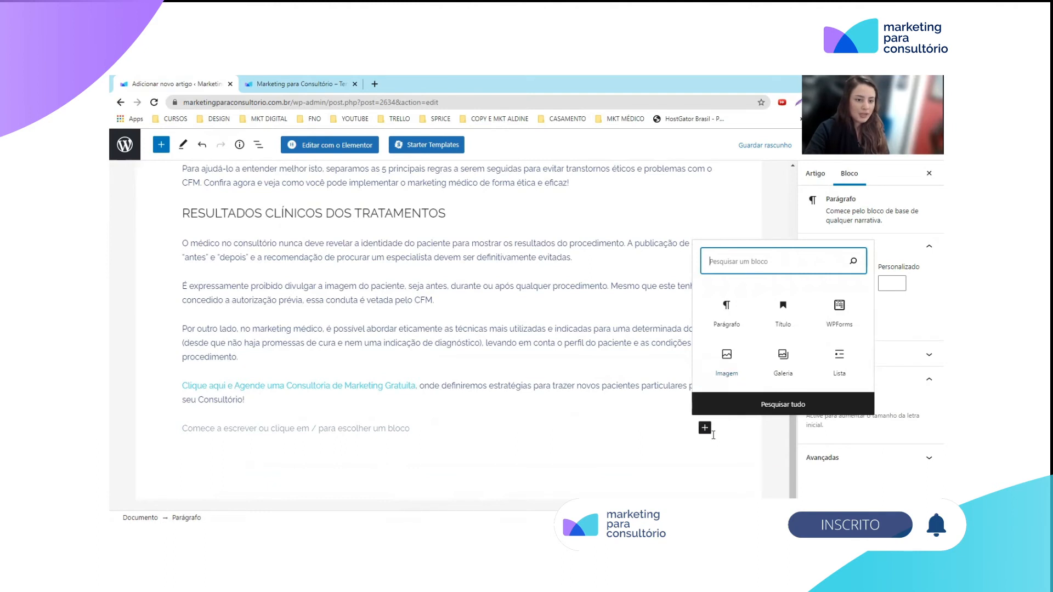
pyautogui.click(713, 369)
pyautogui.scroll(-2, 536, 382)
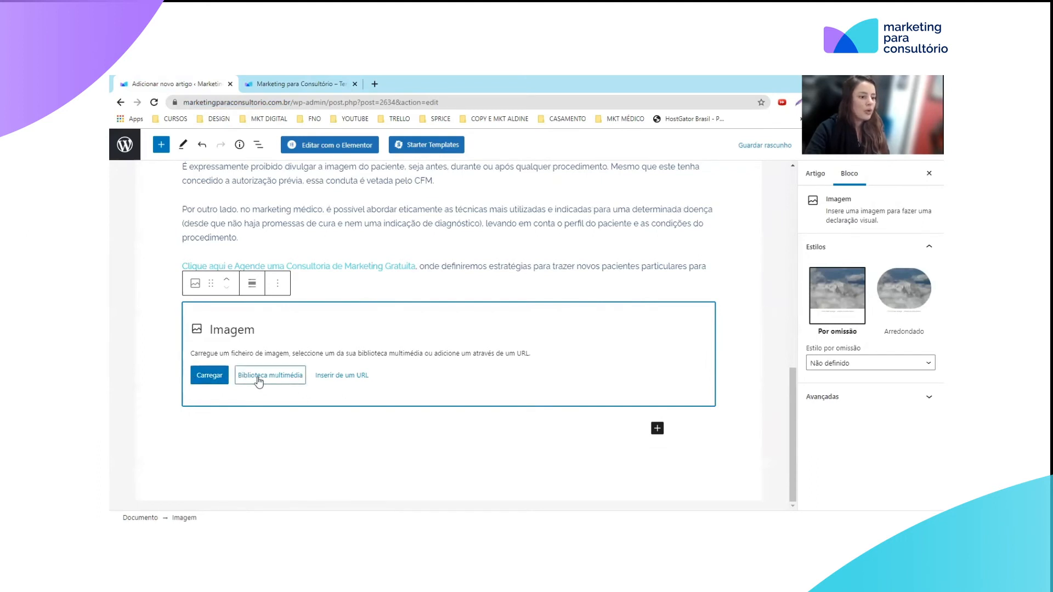
# Step: Fill the image block with the media library photo of one woman standing and one seated in an office, without a logo
pyautogui.click(272, 377)
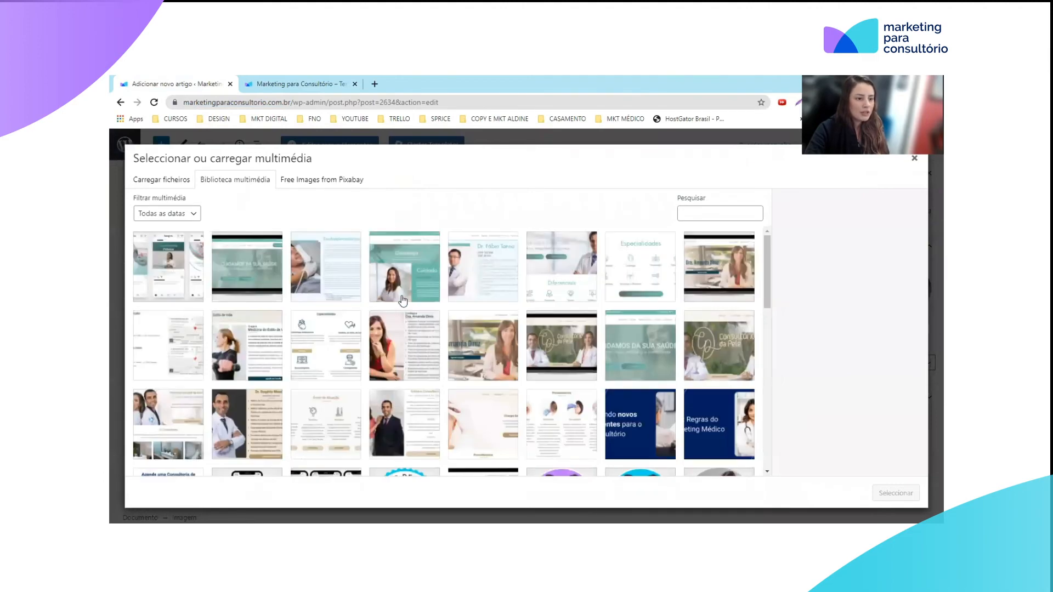
pyautogui.scroll(-1, 398, 306)
pyautogui.scroll(1, 384, 318)
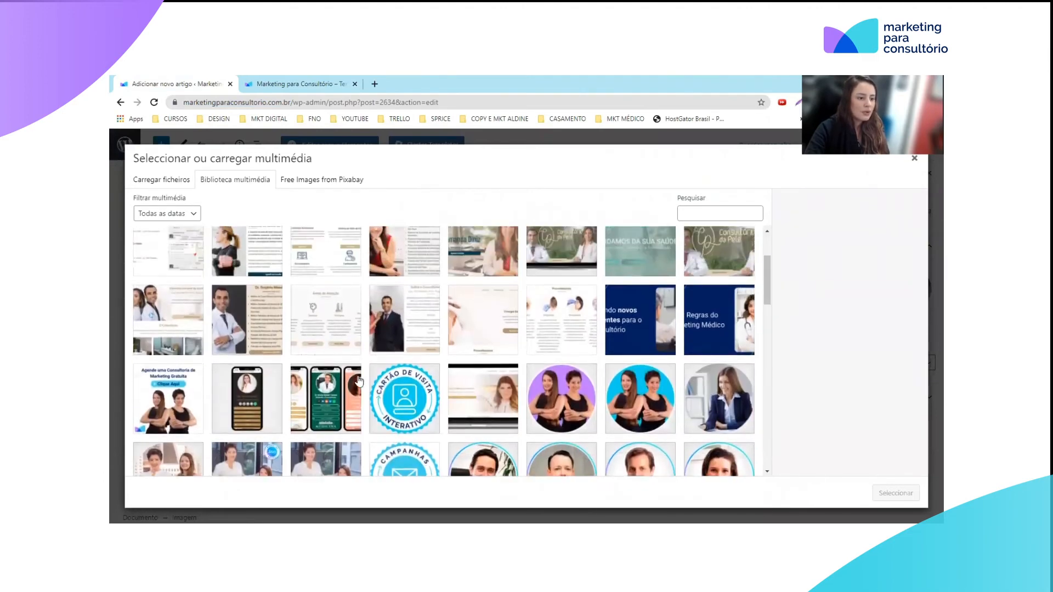
pyautogui.scroll(-2, 358, 382)
pyautogui.click(329, 373)
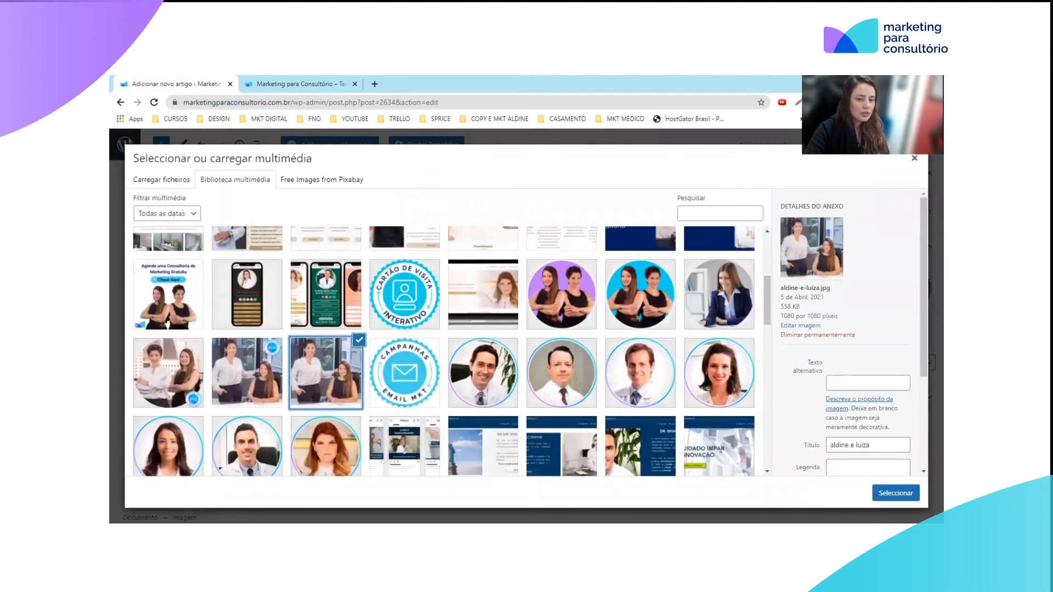
pyautogui.click(900, 496)
# Step: Examine the inserted photo and its placement below the call to action, and view the image block's additional options
pyautogui.scroll(3, 670, 428)
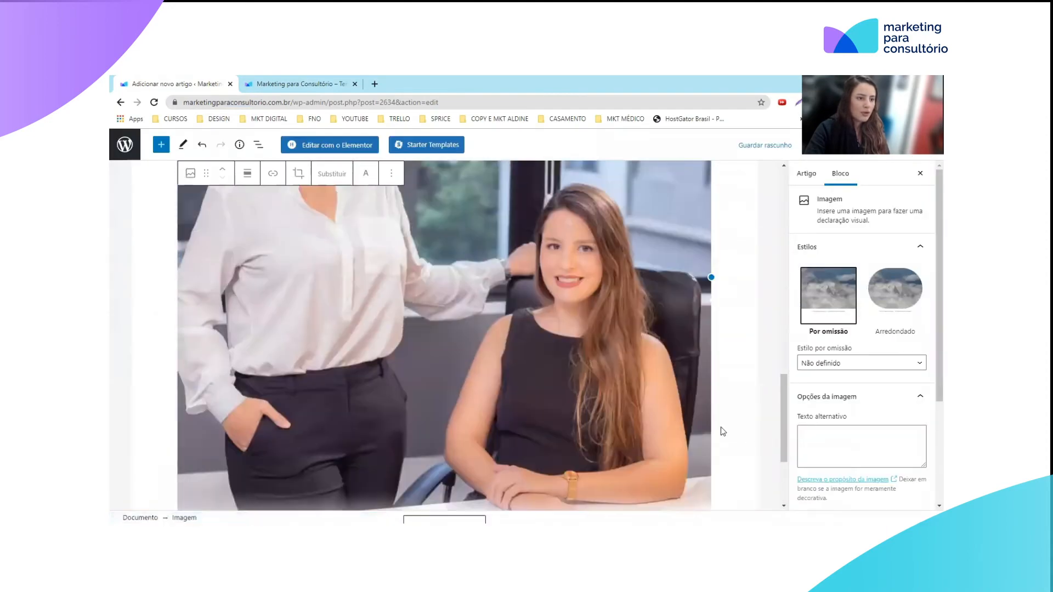
pyautogui.scroll(1, 643, 403)
pyautogui.scroll(1, 642, 405)
pyautogui.scroll(5, 637, 378)
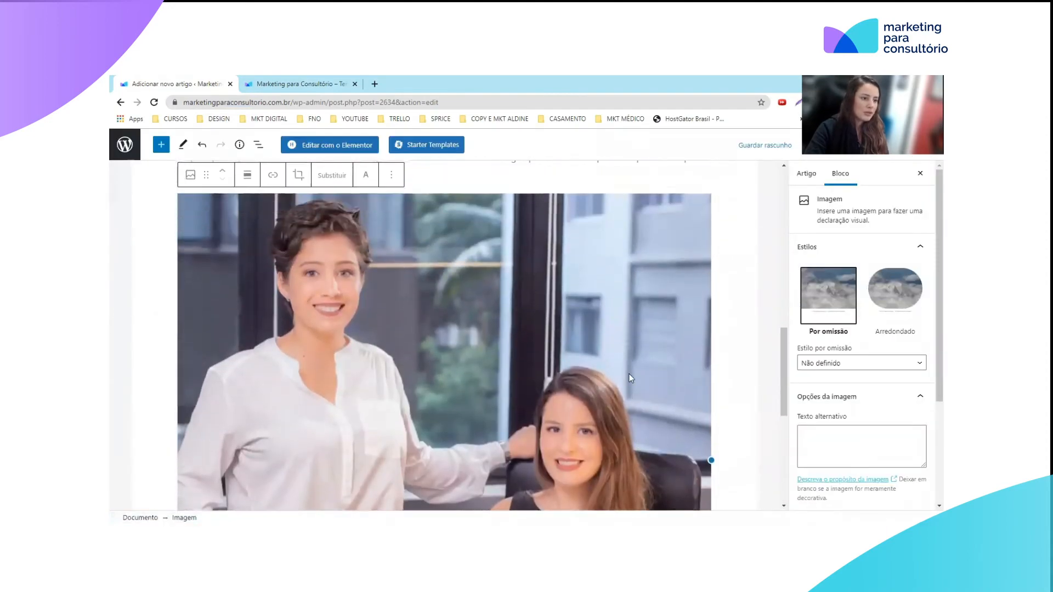
pyautogui.scroll(-10, 627, 370)
pyautogui.scroll(-2, 657, 366)
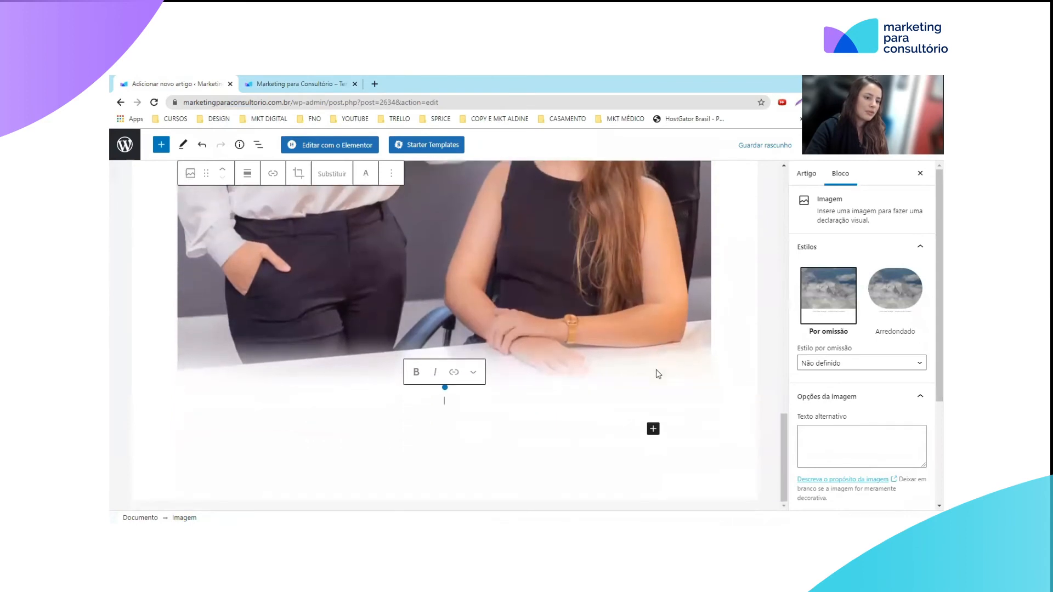
pyautogui.scroll(8, 696, 422)
pyautogui.scroll(1, 690, 426)
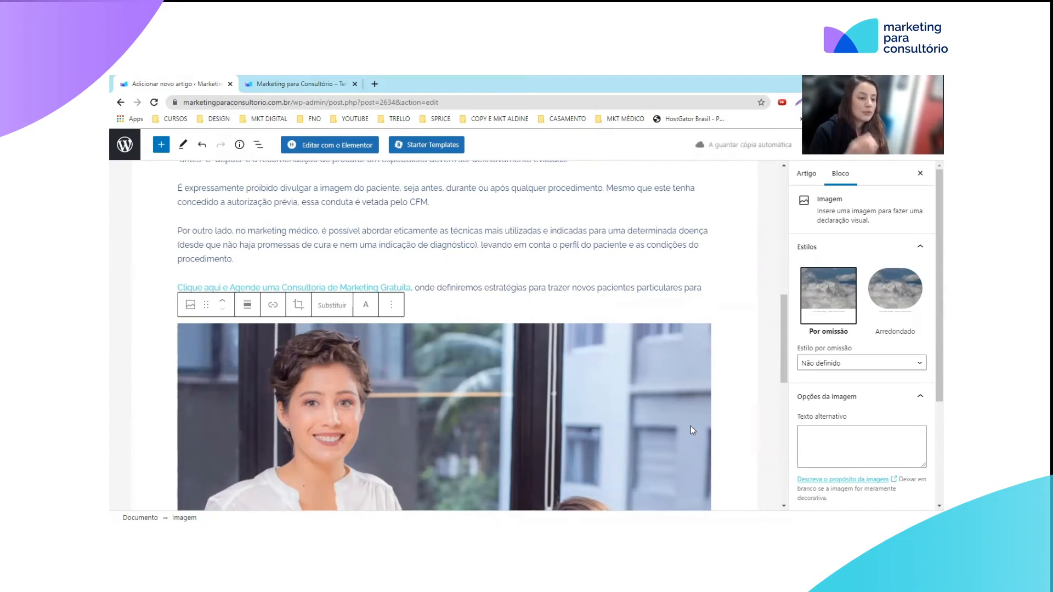
pyautogui.scroll(-6, 247, 335)
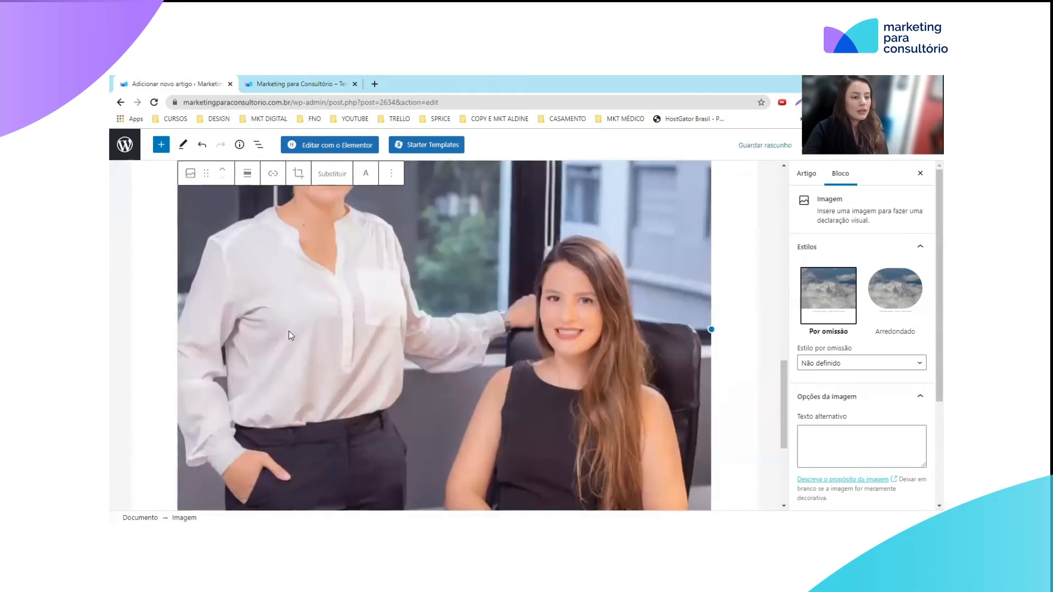
pyautogui.scroll(6, 472, 358)
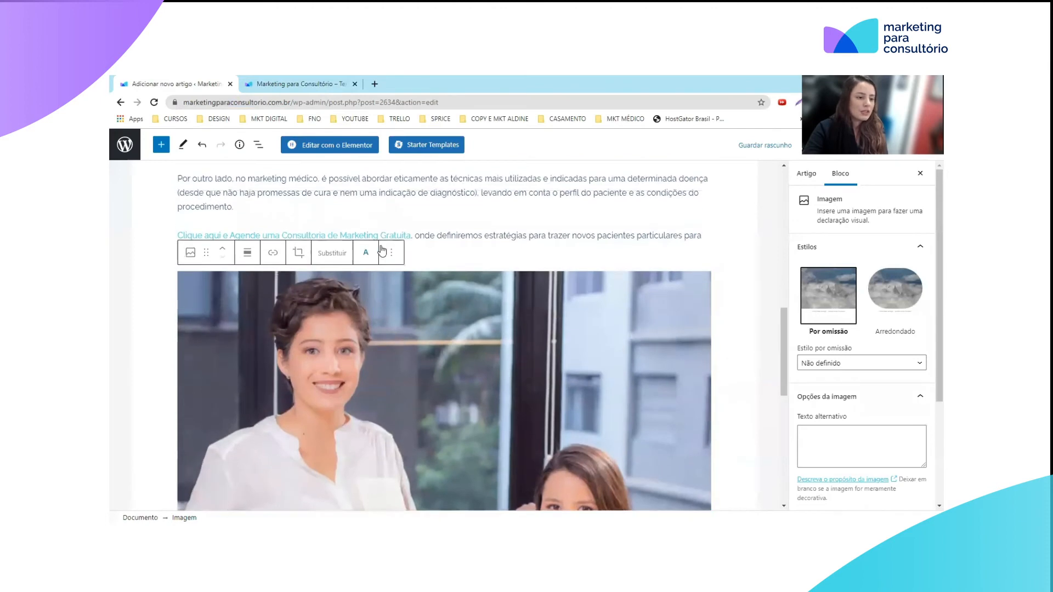
pyautogui.click(391, 255)
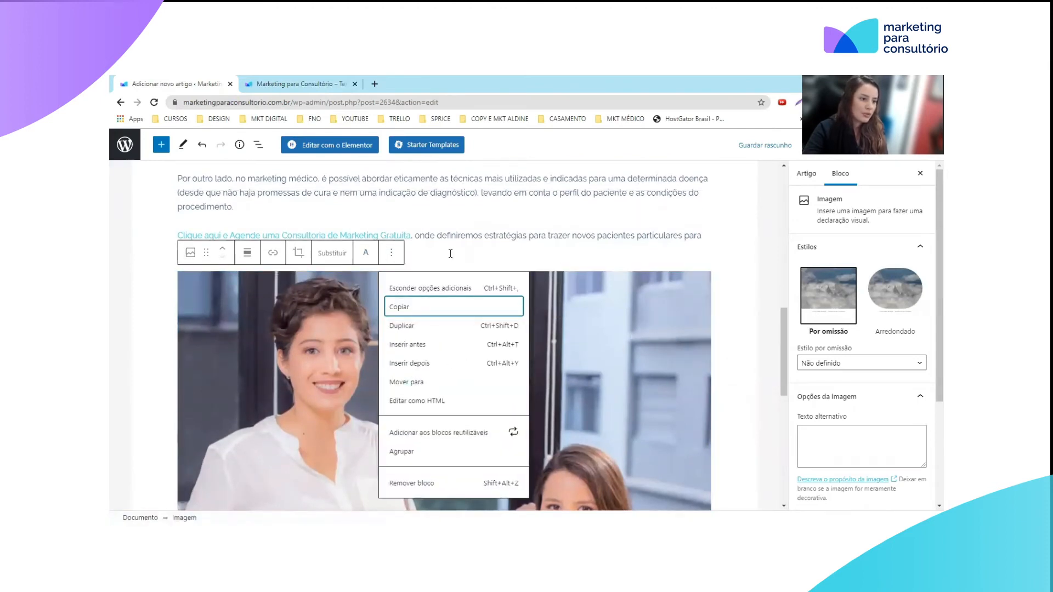
pyautogui.click(599, 266)
pyautogui.scroll(2, 577, 319)
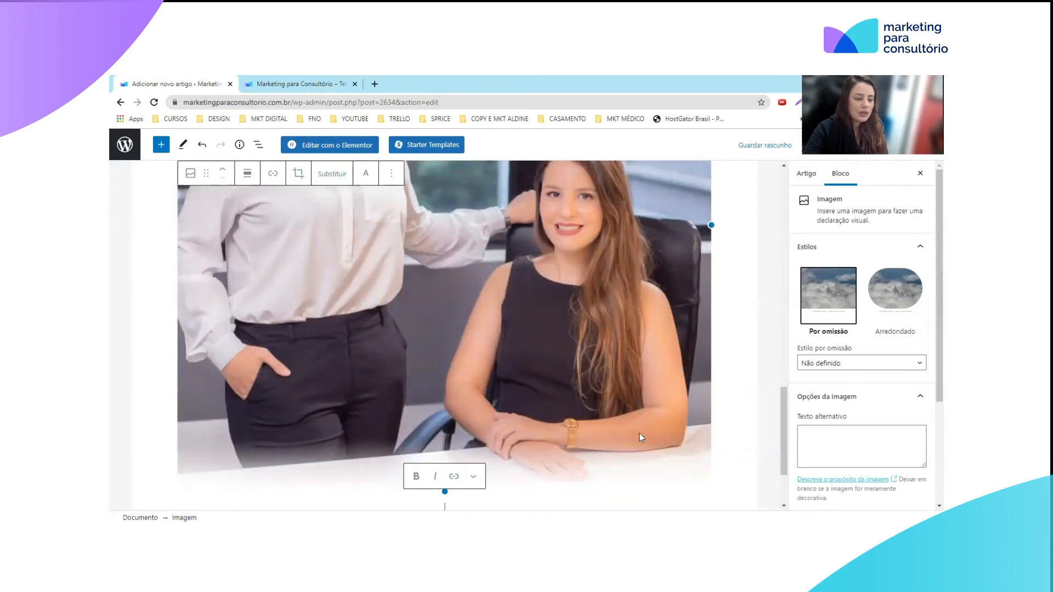
pyautogui.scroll(6, 640, 434)
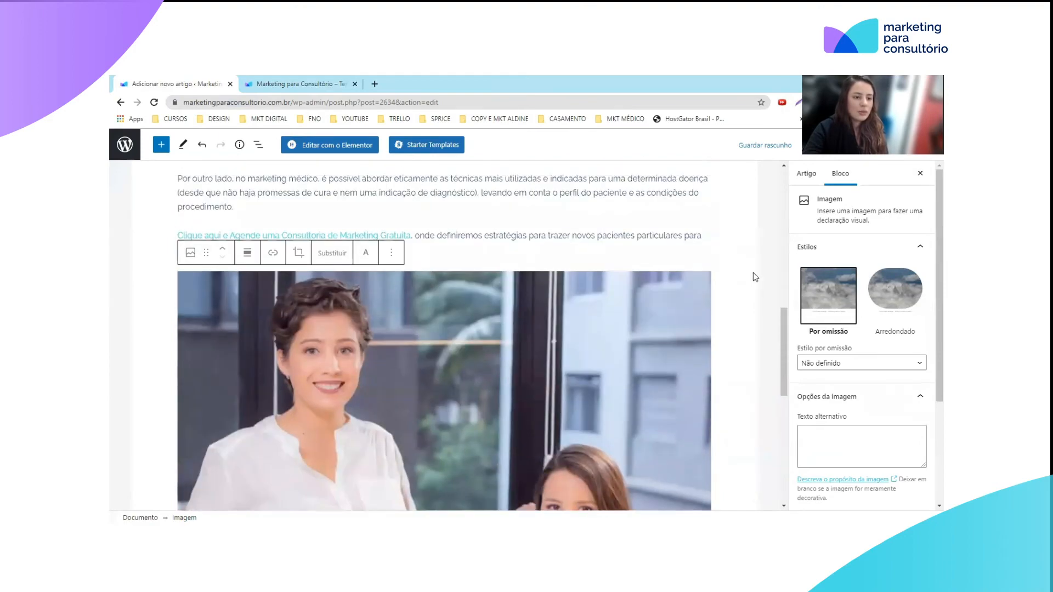
# Step: Deselect the image block and look through the article's publishing, permalink, category and tag settings
pyautogui.click(753, 277)
pyautogui.scroll(-5, 627, 294)
pyautogui.scroll(8, 628, 300)
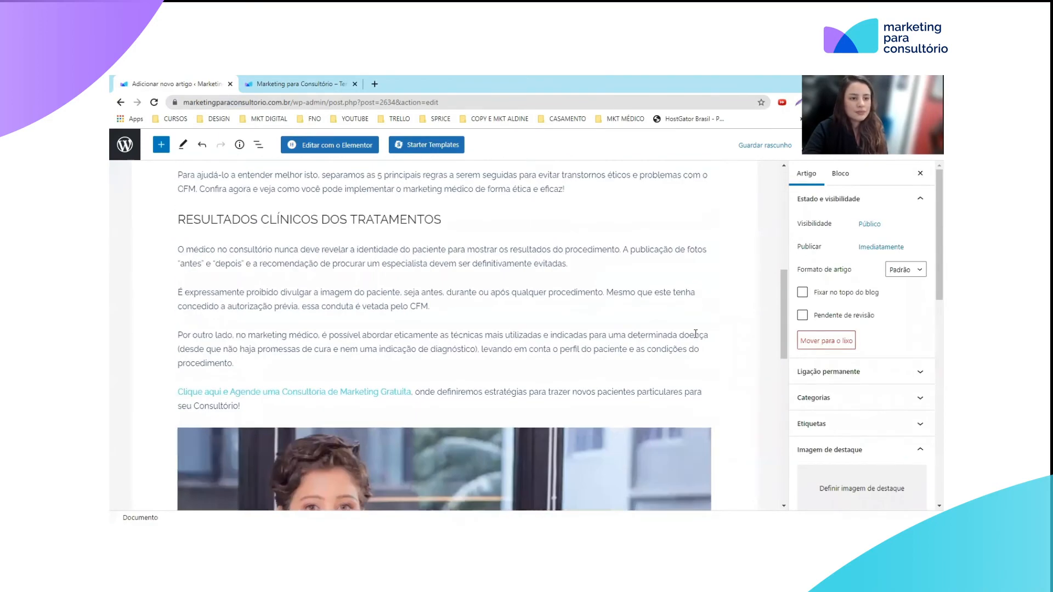
pyautogui.scroll(-5, 645, 351)
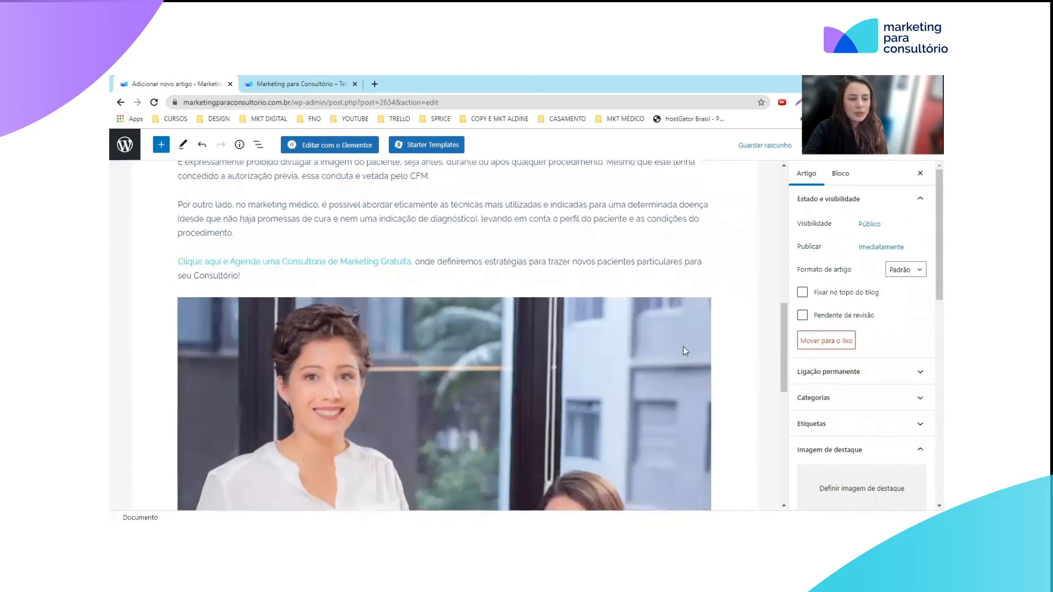
pyautogui.scroll(7, 689, 391)
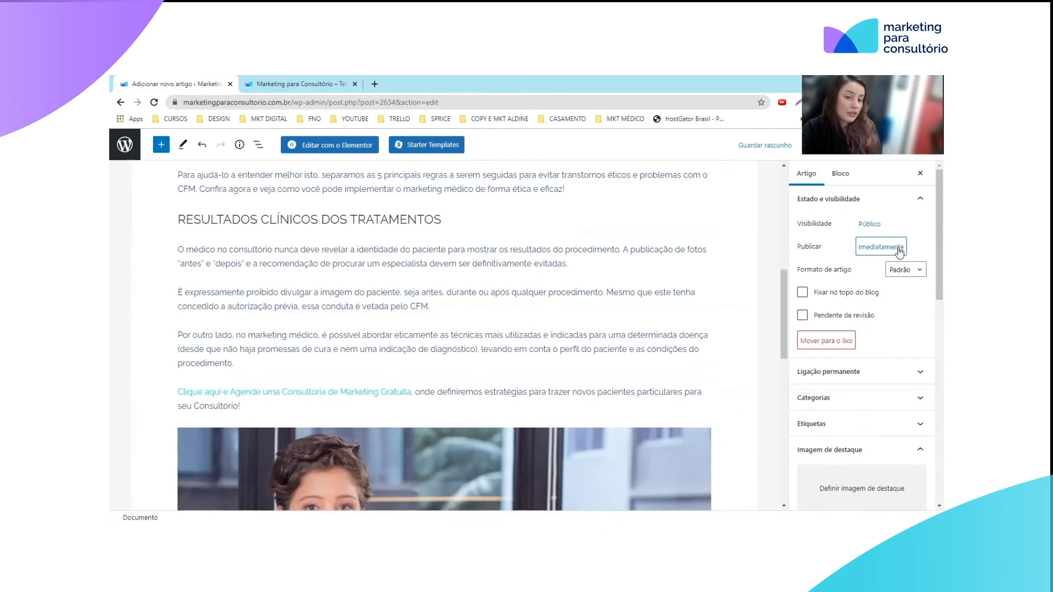
pyautogui.scroll(-1, 886, 280)
pyautogui.scroll(-1, 924, 329)
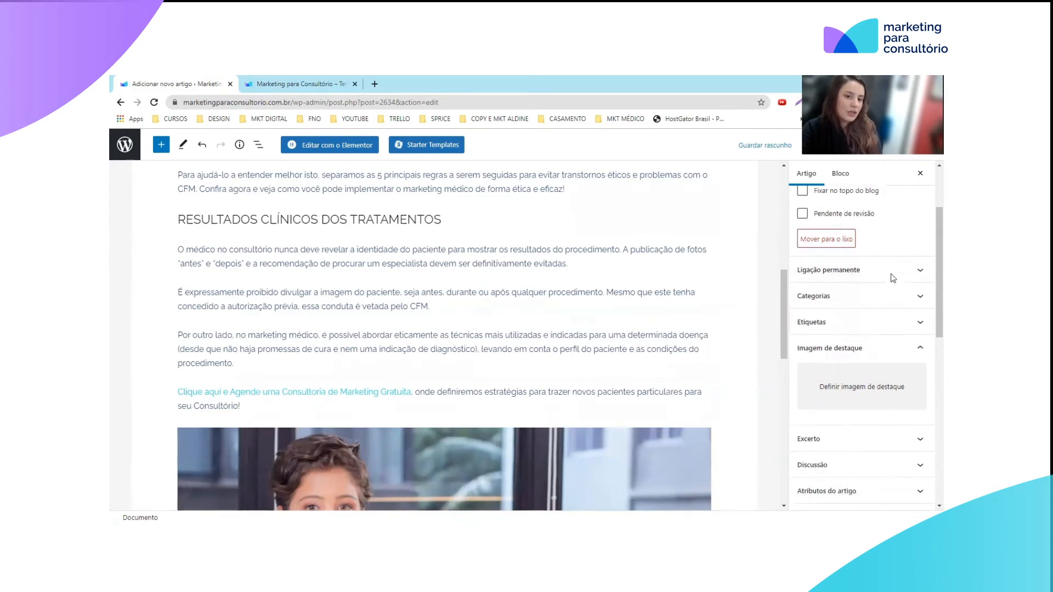
pyautogui.click(892, 270)
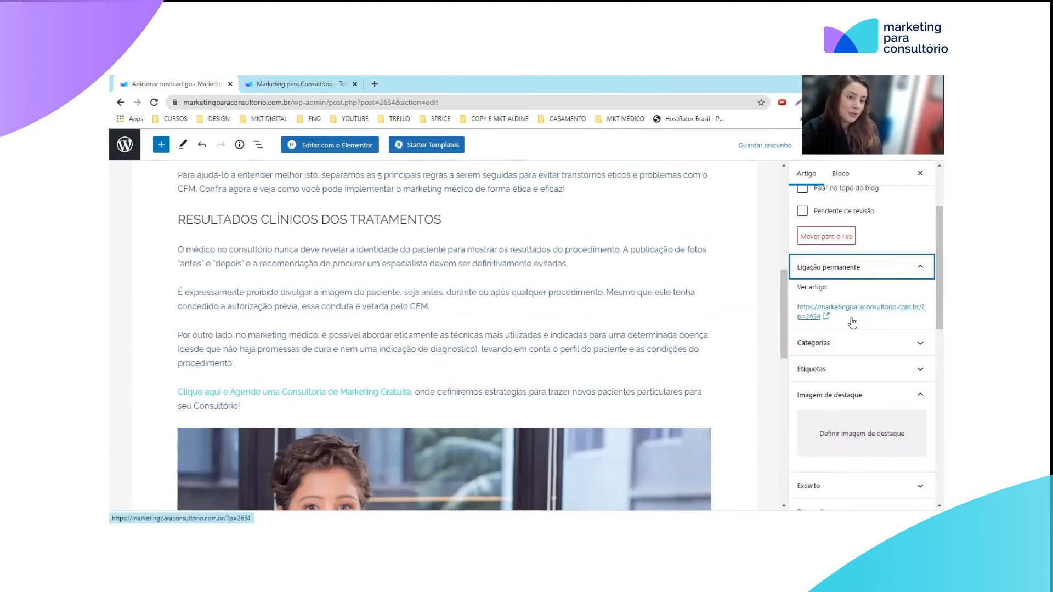
pyautogui.click(881, 336)
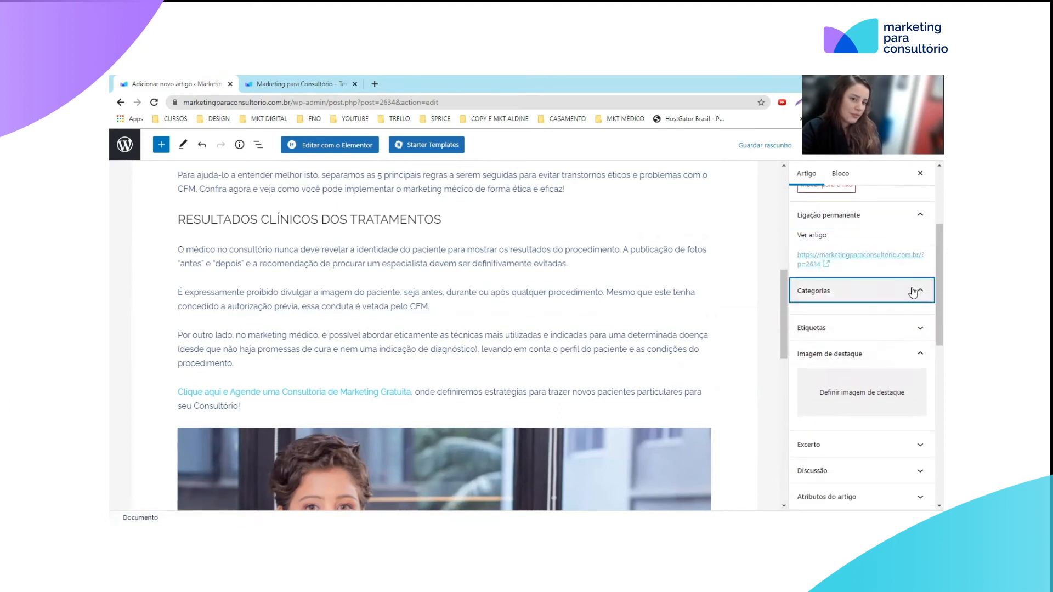
pyautogui.click(891, 328)
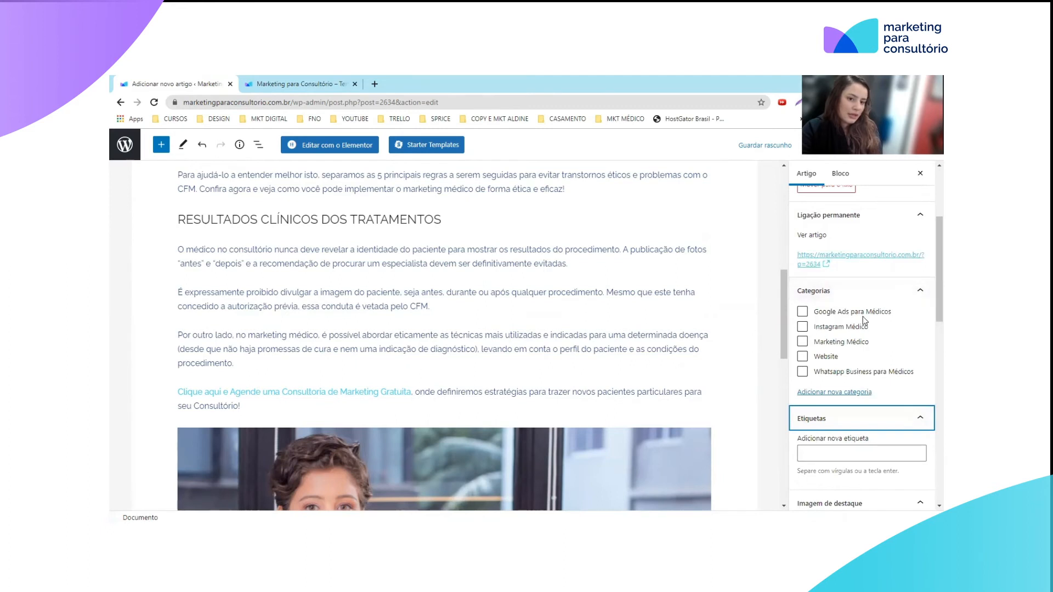
pyautogui.click(926, 421)
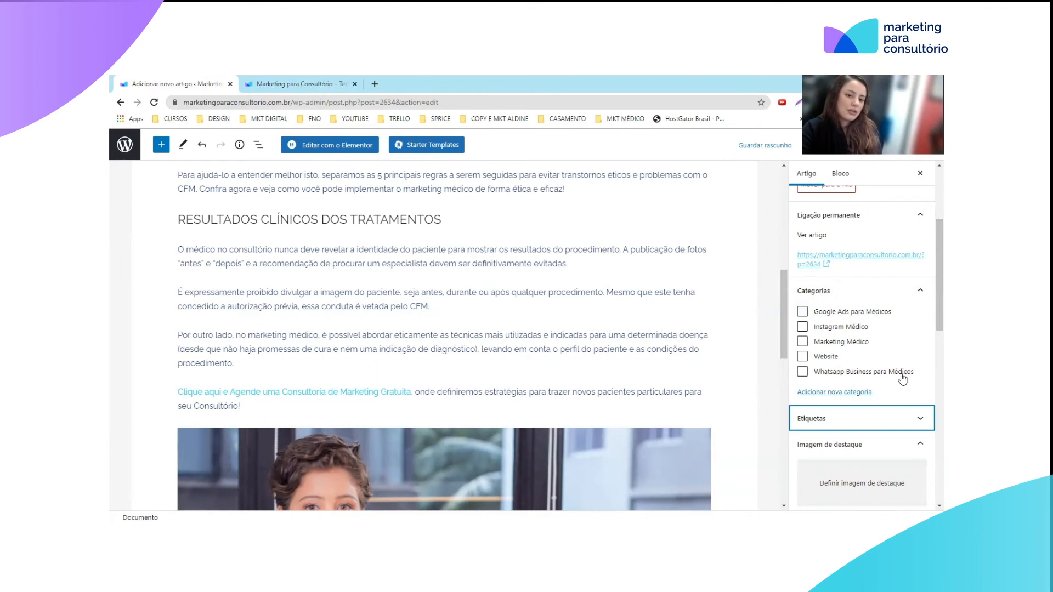
# Step: Add a new category named "Exemplo" for the article, without a parent category, and collapse the category settings
pyautogui.scroll(-1, 918, 352)
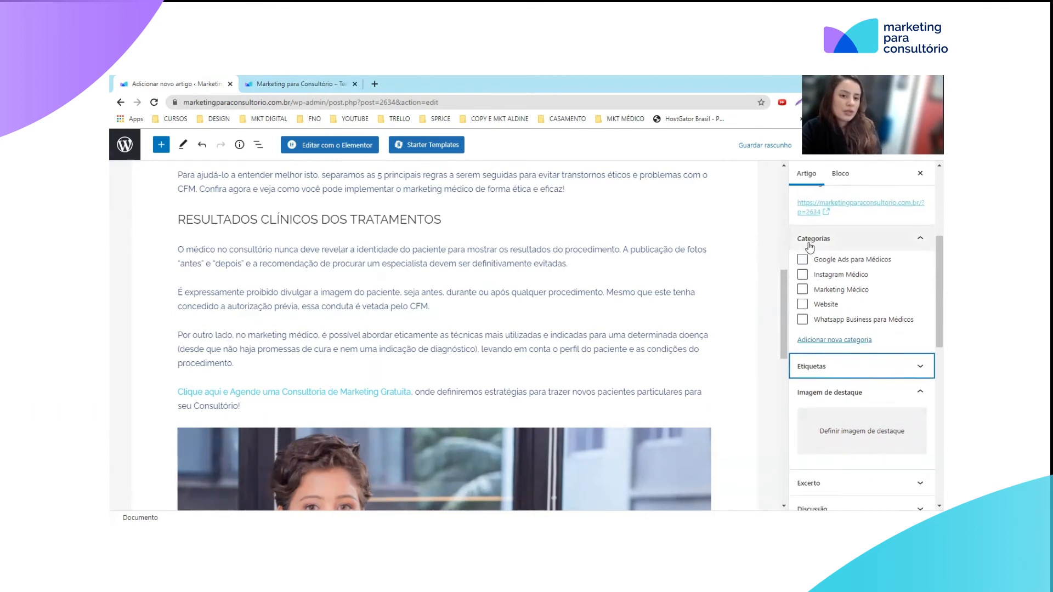
pyautogui.click(820, 341)
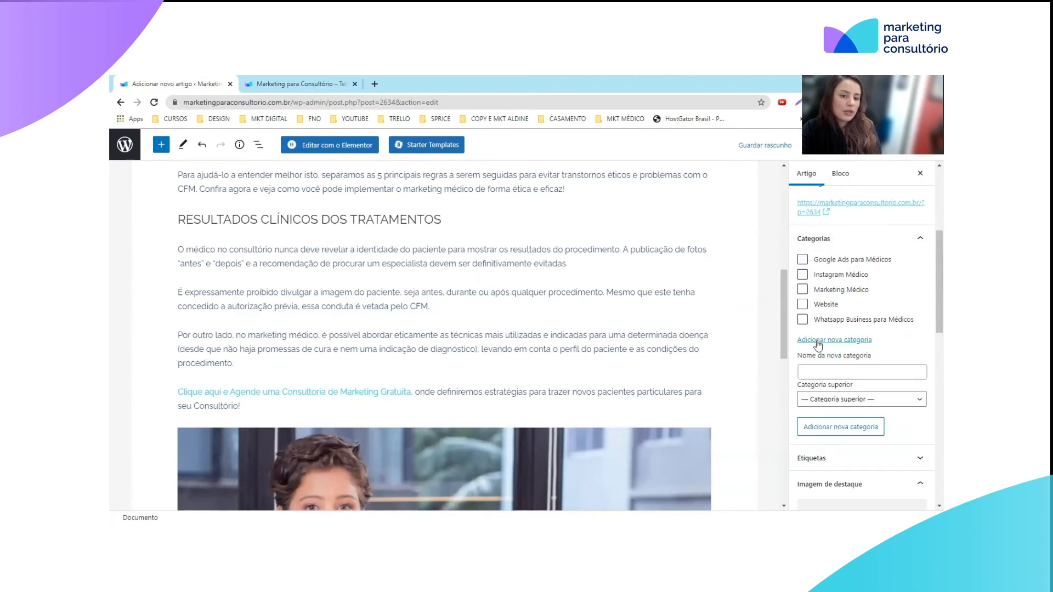
pyautogui.click(833, 371)
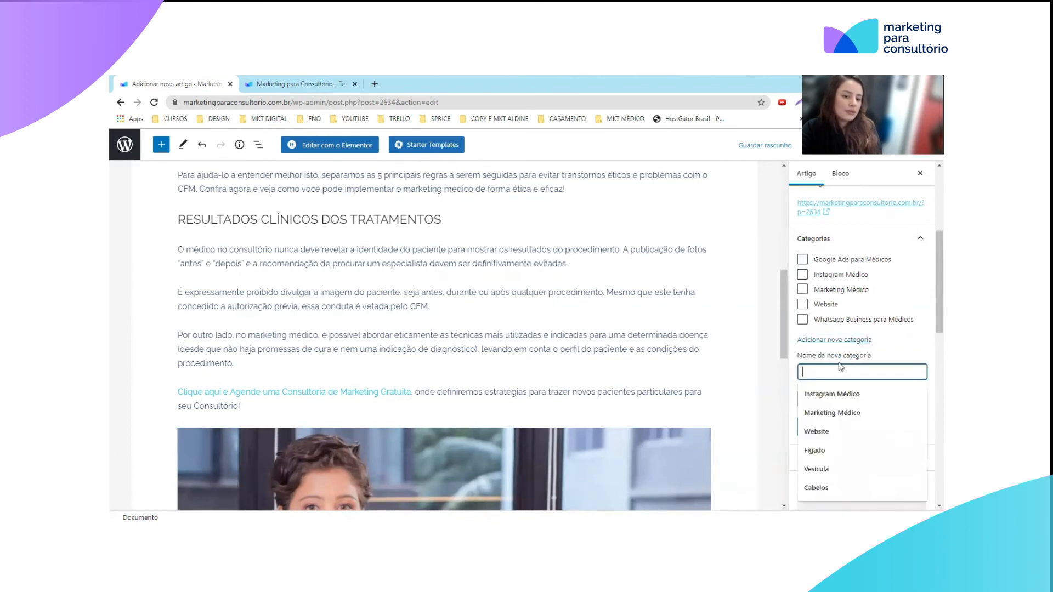
pyautogui.click(900, 365)
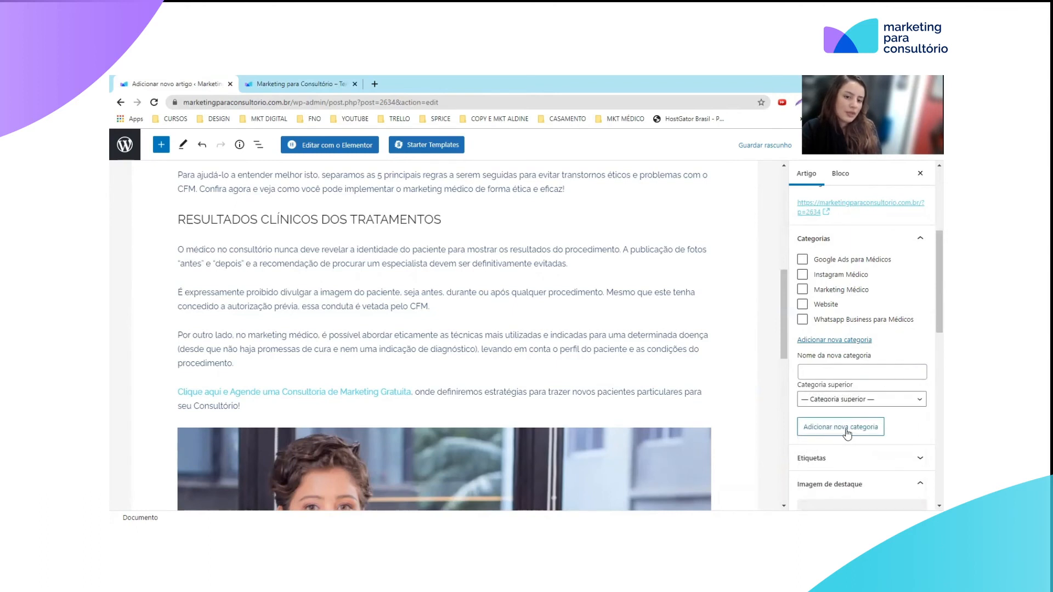
pyautogui.click(855, 368)
pyautogui.write('Exem')
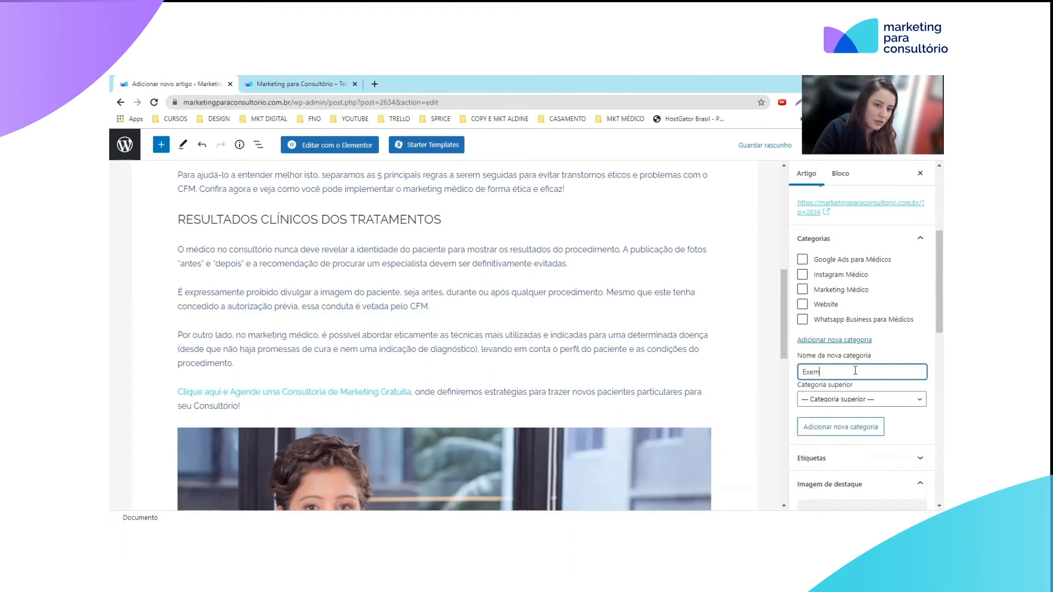
pyautogui.write('plo')
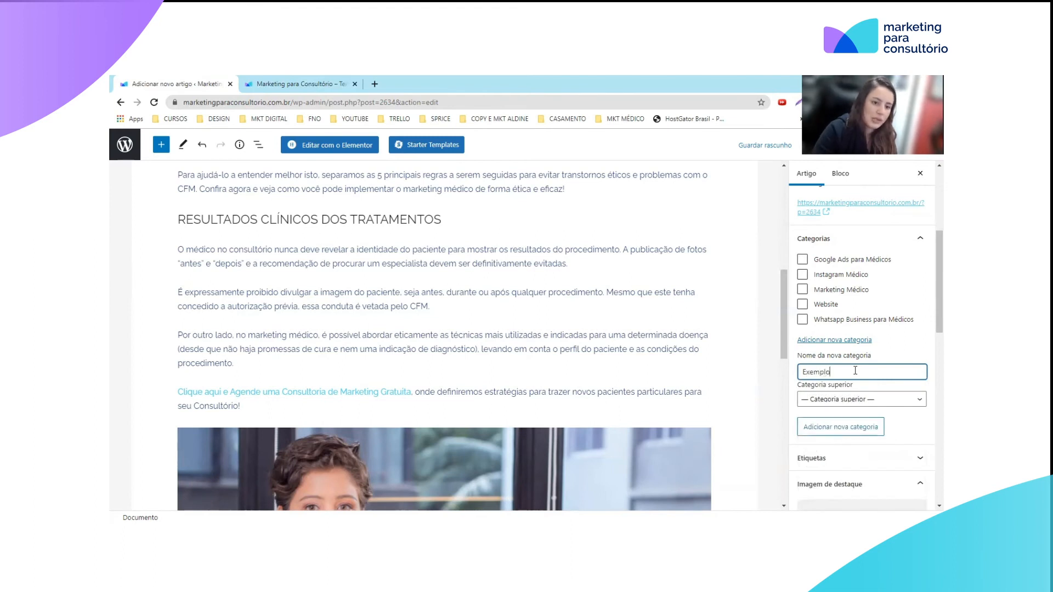
pyautogui.click(849, 433)
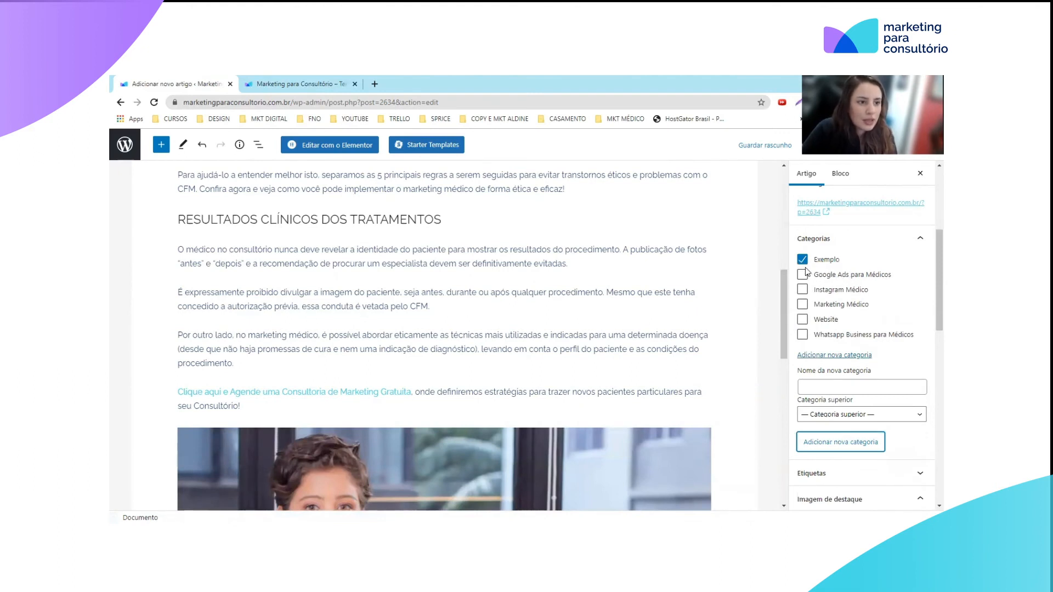
pyautogui.click(921, 241)
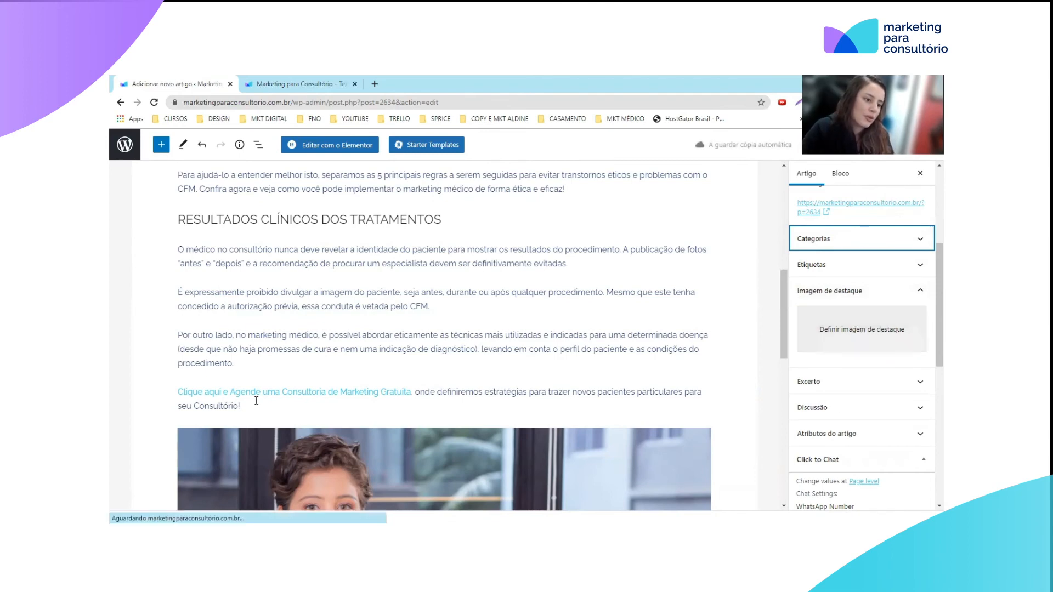
# Step: Set the media library image blog-mktc-1.png, the "CFM: Regras do Marketing Médico" banner, as the article's featured image
pyautogui.scroll(-3, 256, 401)
pyautogui.scroll(4, 540, 379)
pyautogui.scroll(5, 537, 381)
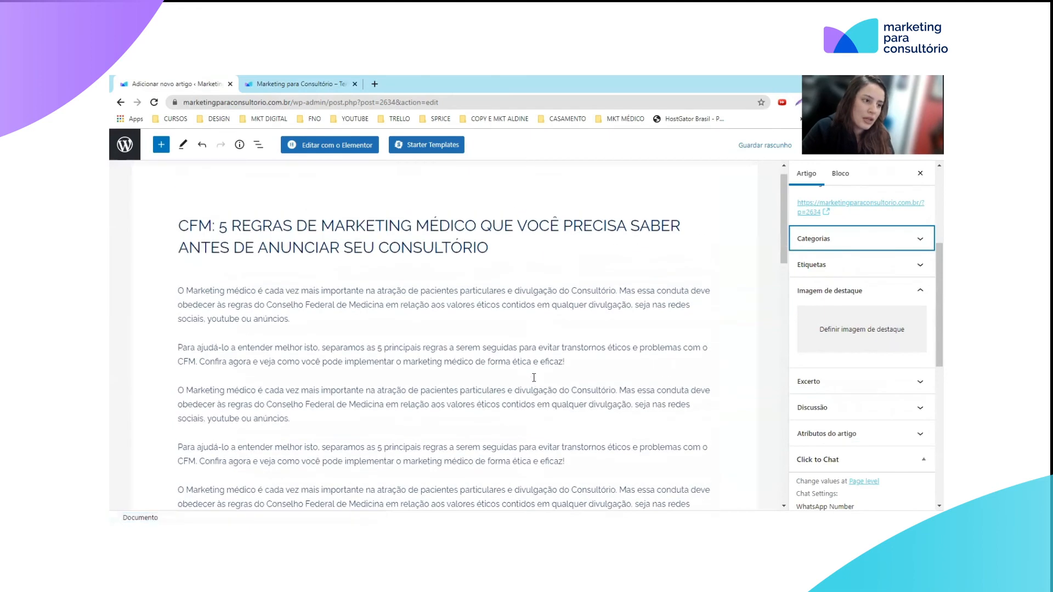
pyautogui.click(836, 333)
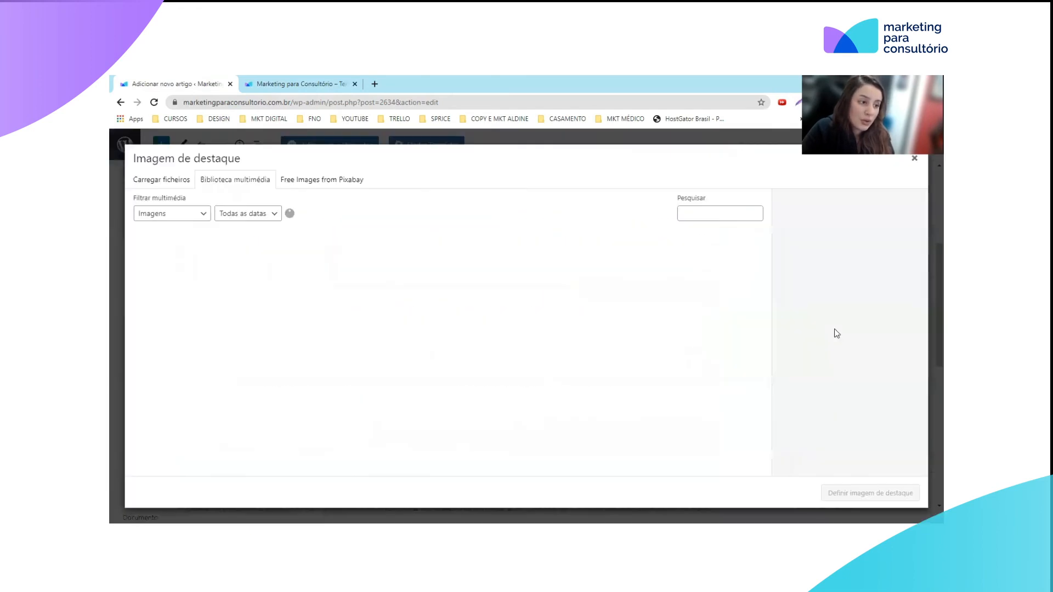
pyautogui.click(914, 159)
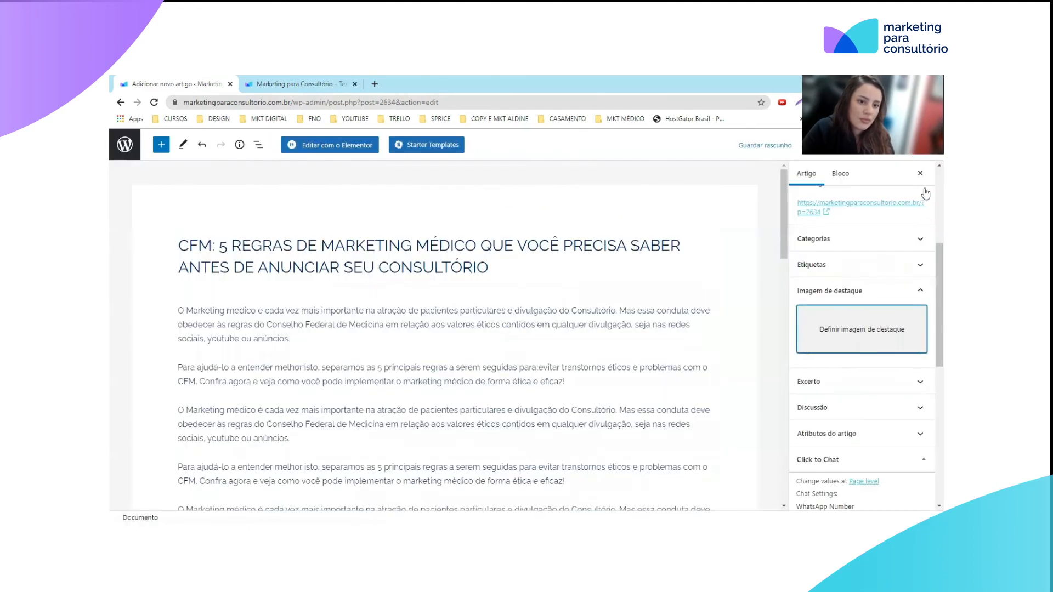
pyautogui.click(873, 329)
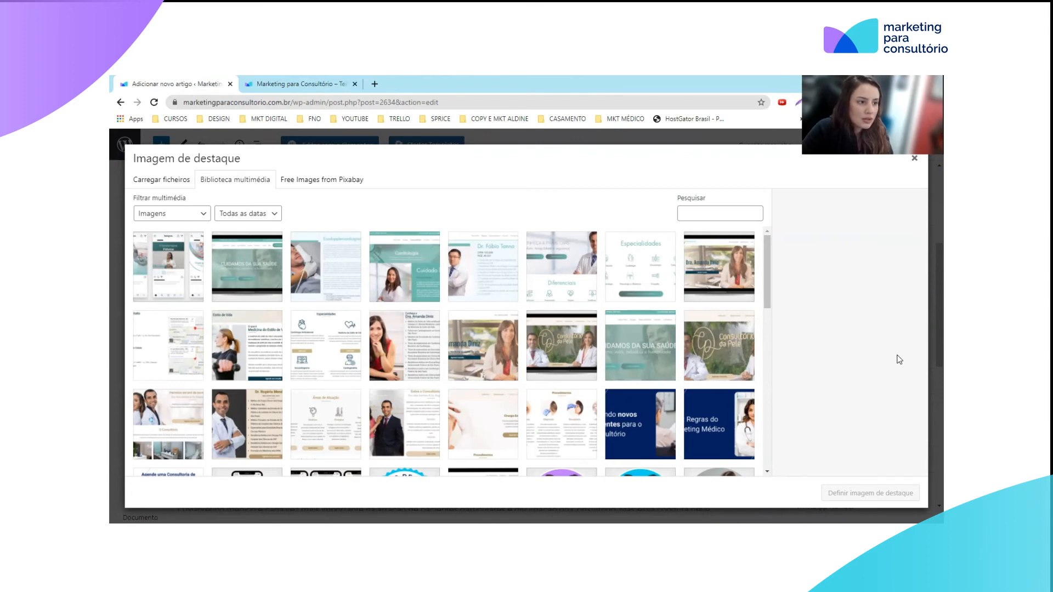
pyautogui.click(154, 178)
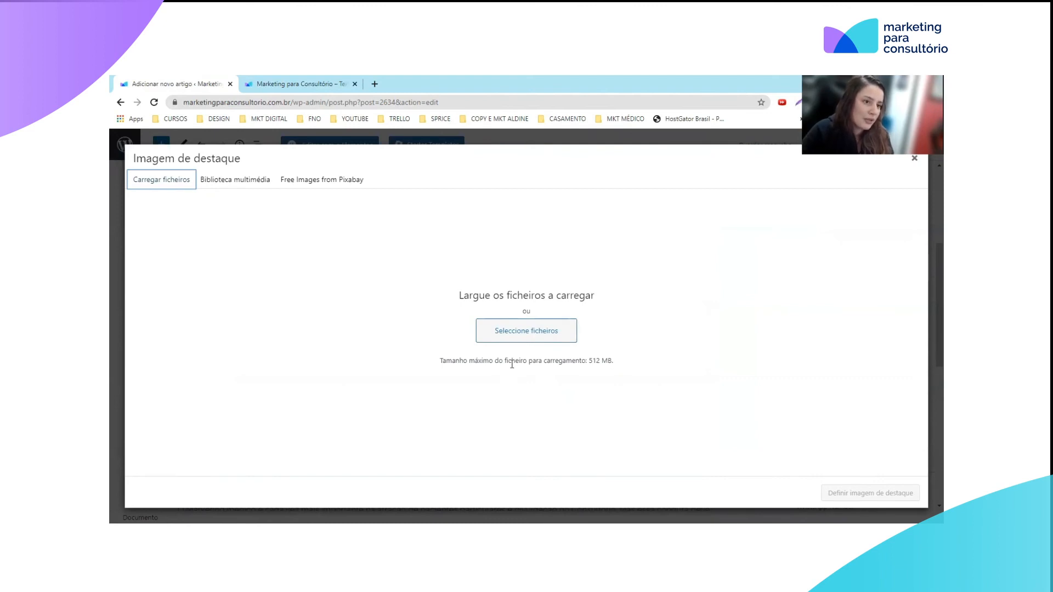
pyautogui.click(236, 181)
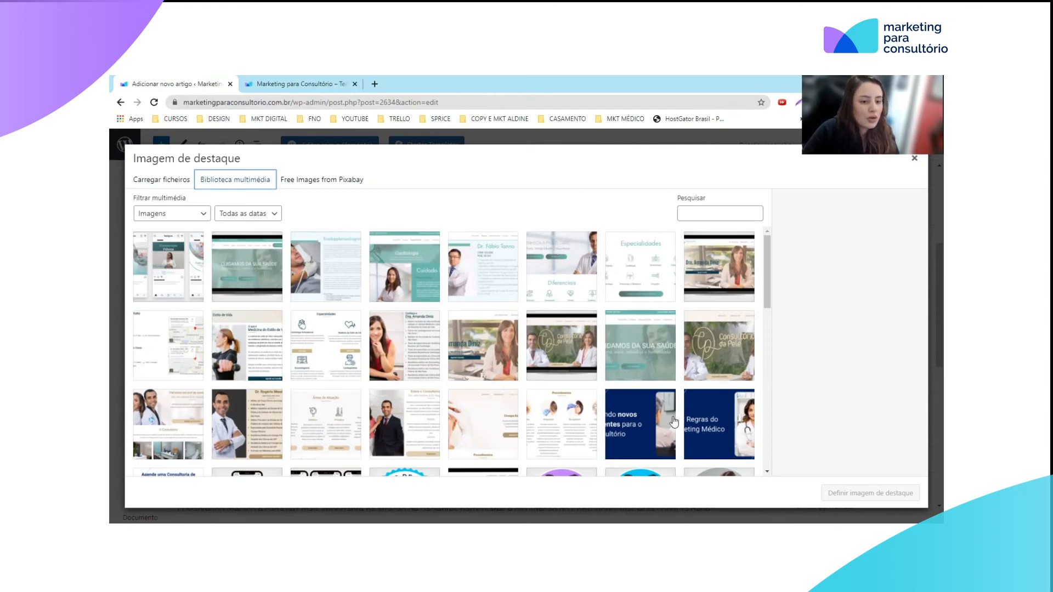
pyautogui.click(705, 436)
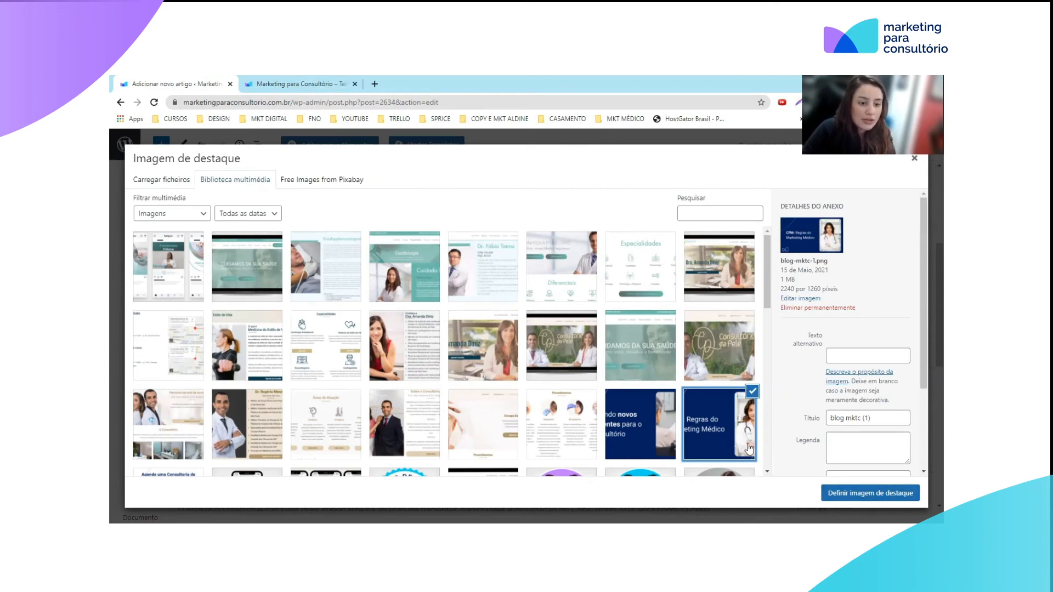
pyautogui.click(860, 493)
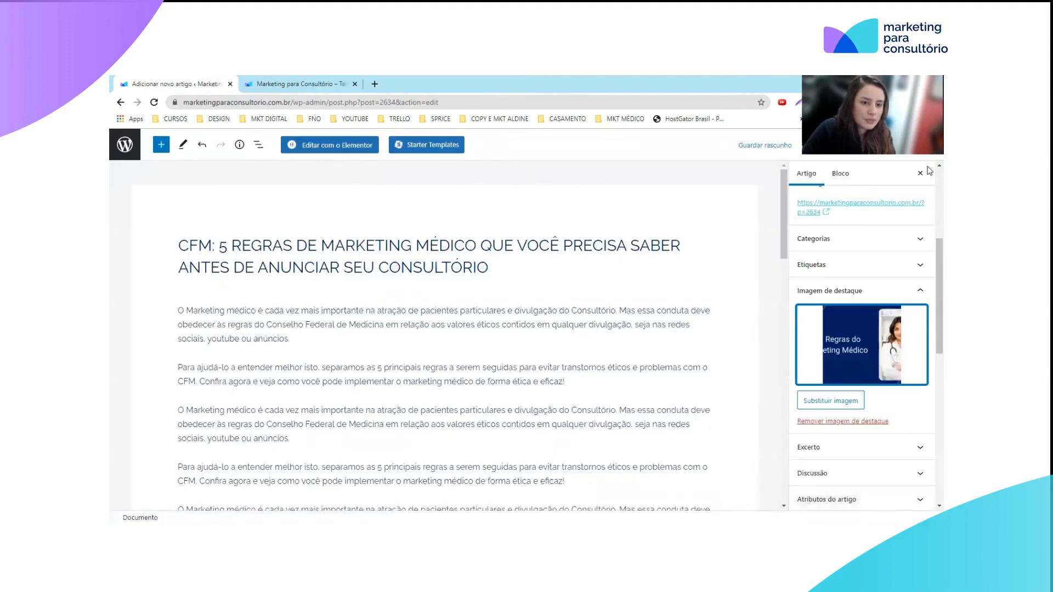
# Step: Publish the article and open its live page
pyautogui.scroll(-5, 763, 322)
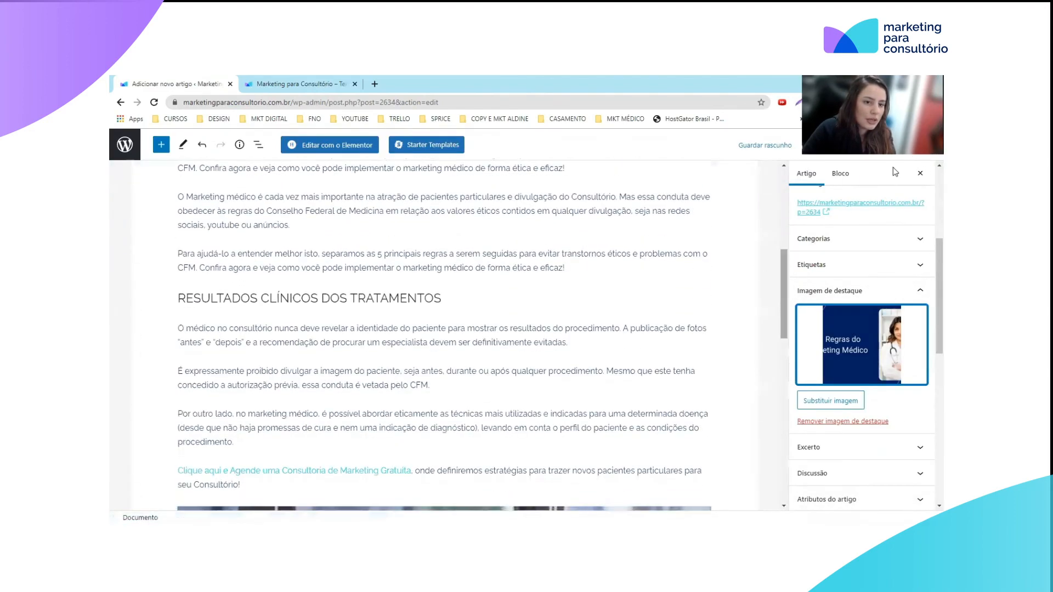
pyautogui.scroll(1, 863, 220)
pyautogui.click(874, 145)
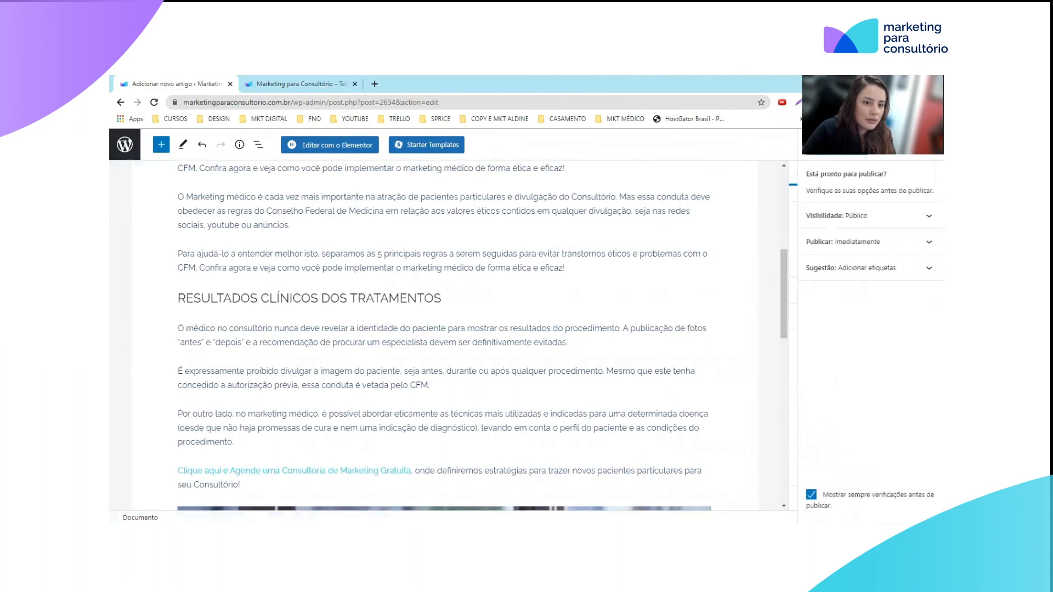
pyautogui.click(844, 146)
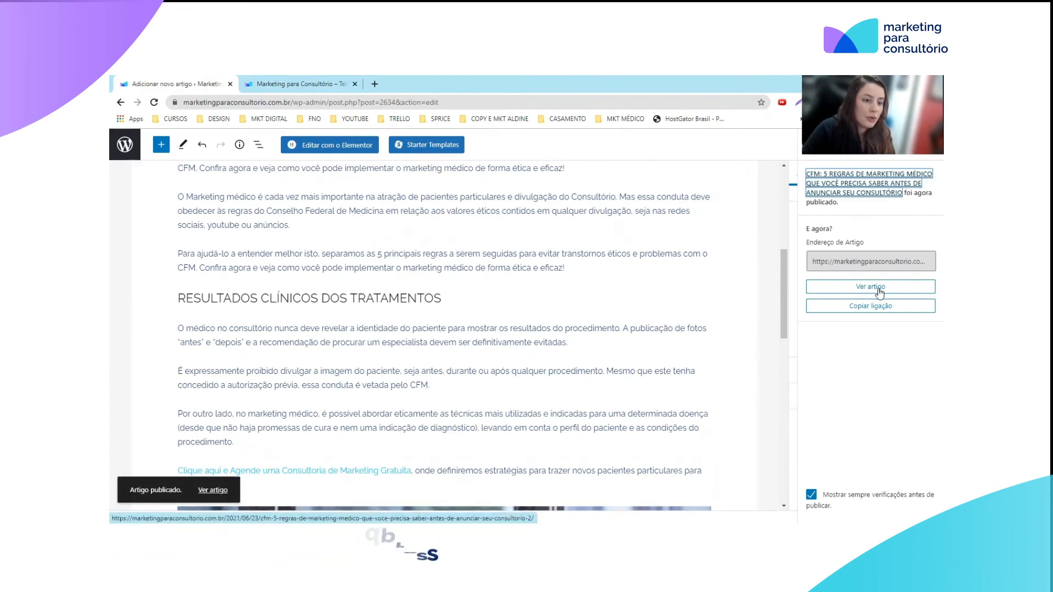
pyautogui.click(878, 289)
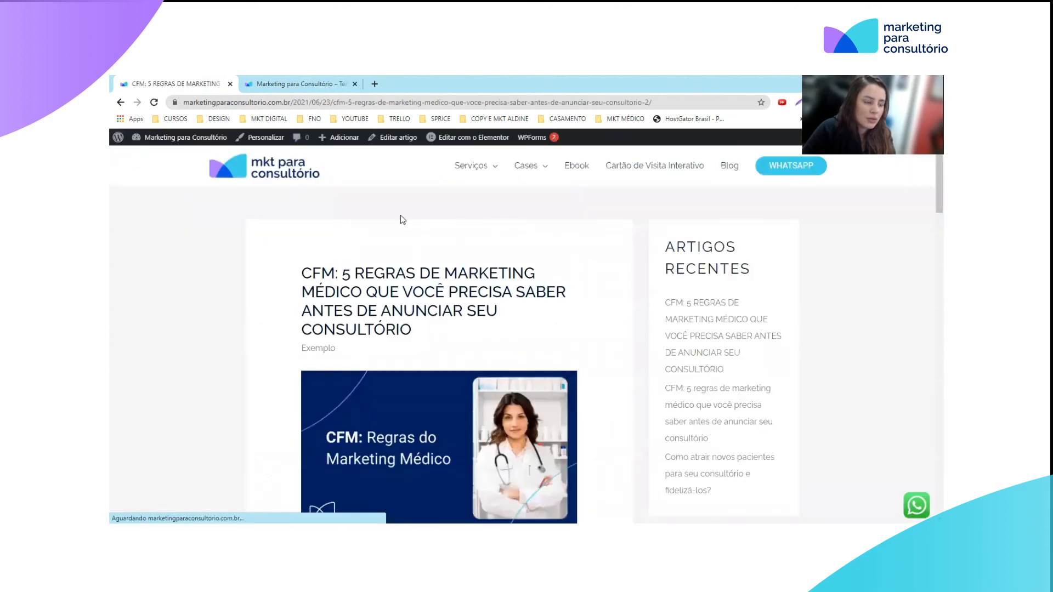
# Step: Examine the title, category label, featured image and sidebar on the published article page
pyautogui.scroll(-7, 422, 269)
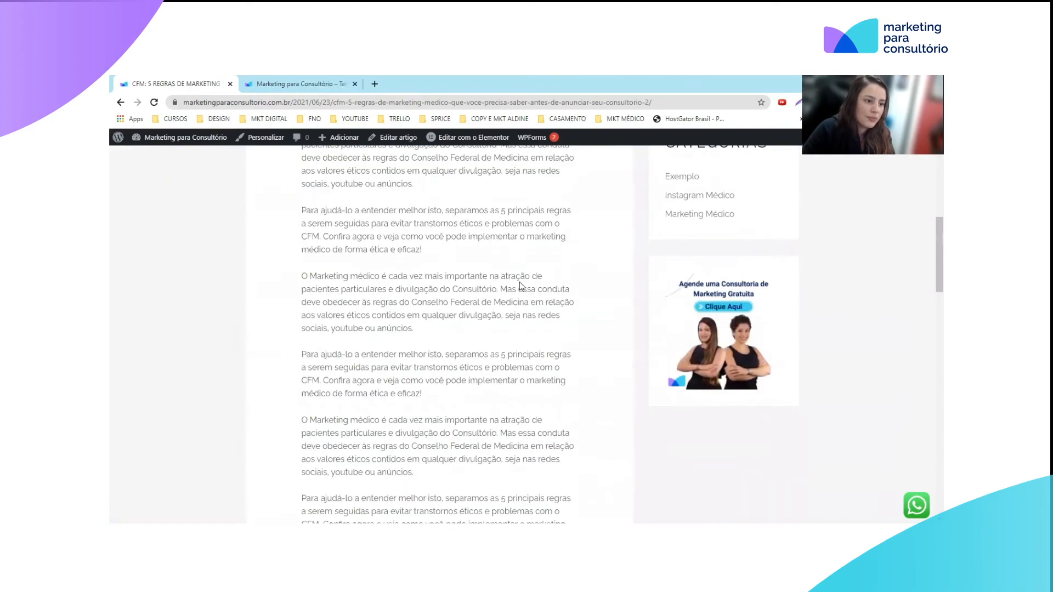
pyautogui.scroll(8, 519, 281)
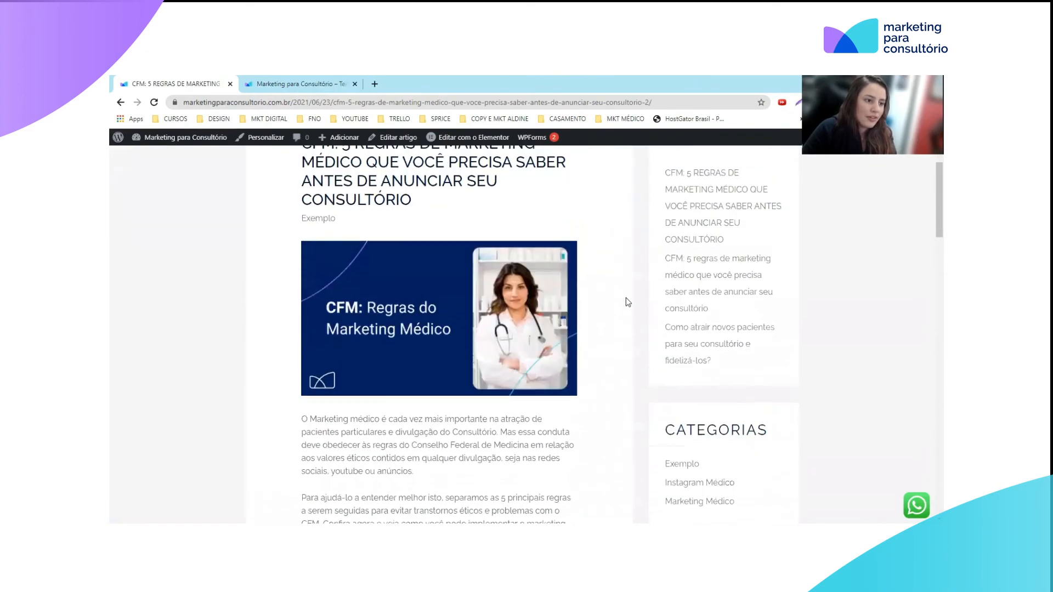
pyautogui.scroll(3, 455, 386)
pyautogui.scroll(-1, 371, 298)
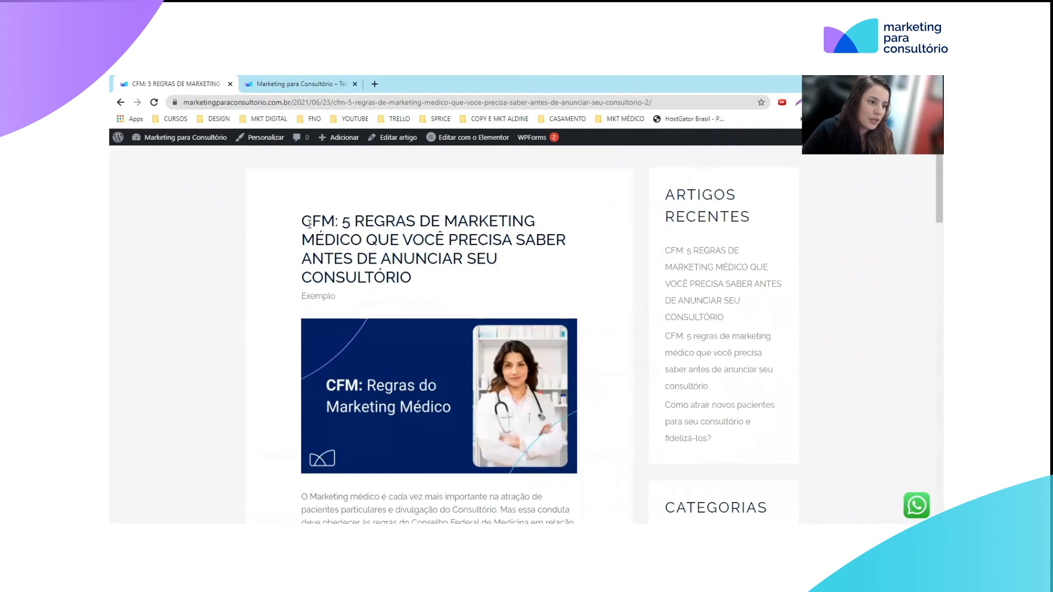
pyautogui.moveTo(310, 224); pyautogui.dragTo(416, 277)
pyautogui.click(333, 234)
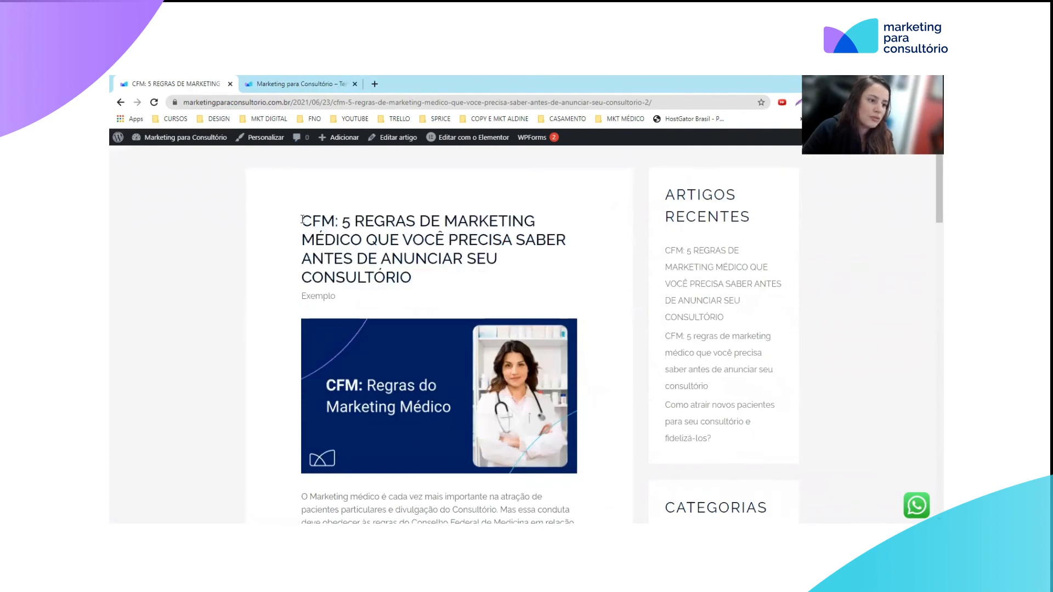
pyautogui.moveTo(302, 220); pyautogui.dragTo(396, 263)
pyautogui.scroll(-1, 458, 283)
pyautogui.click(457, 283)
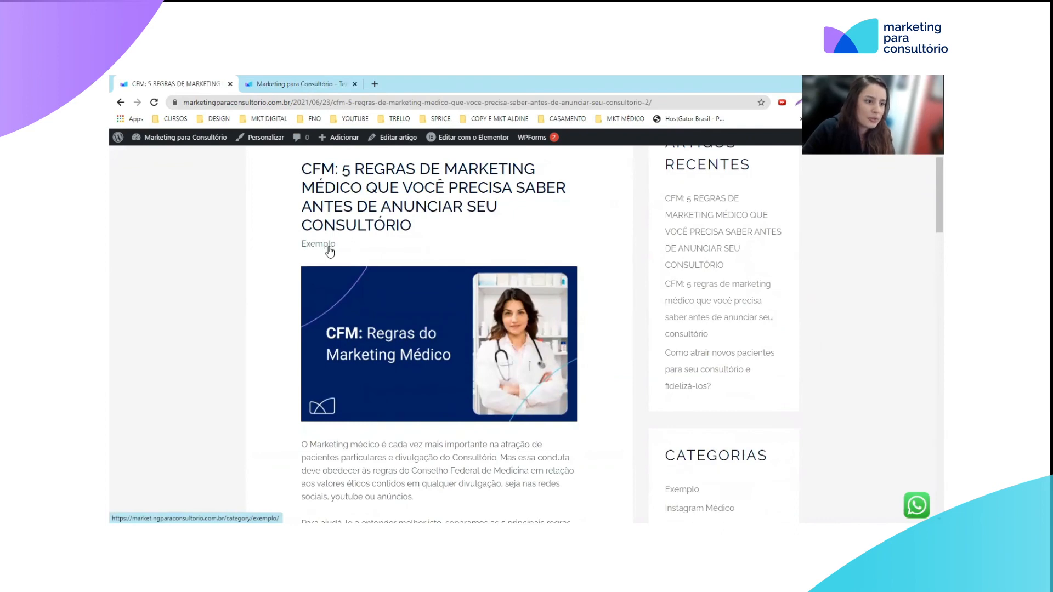
pyautogui.scroll(-2, 418, 255)
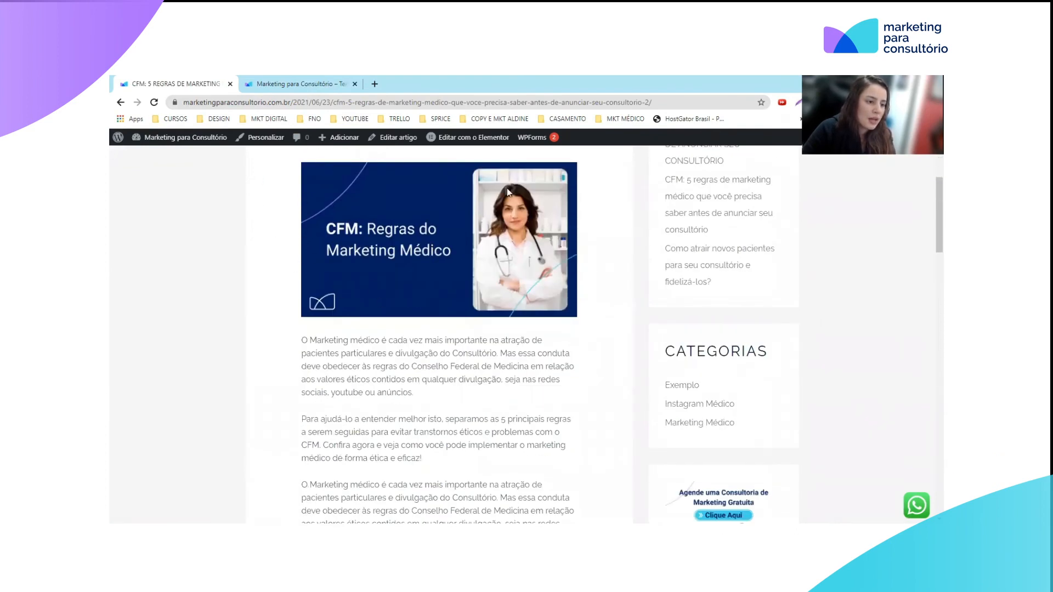
pyautogui.scroll(2, 573, 245)
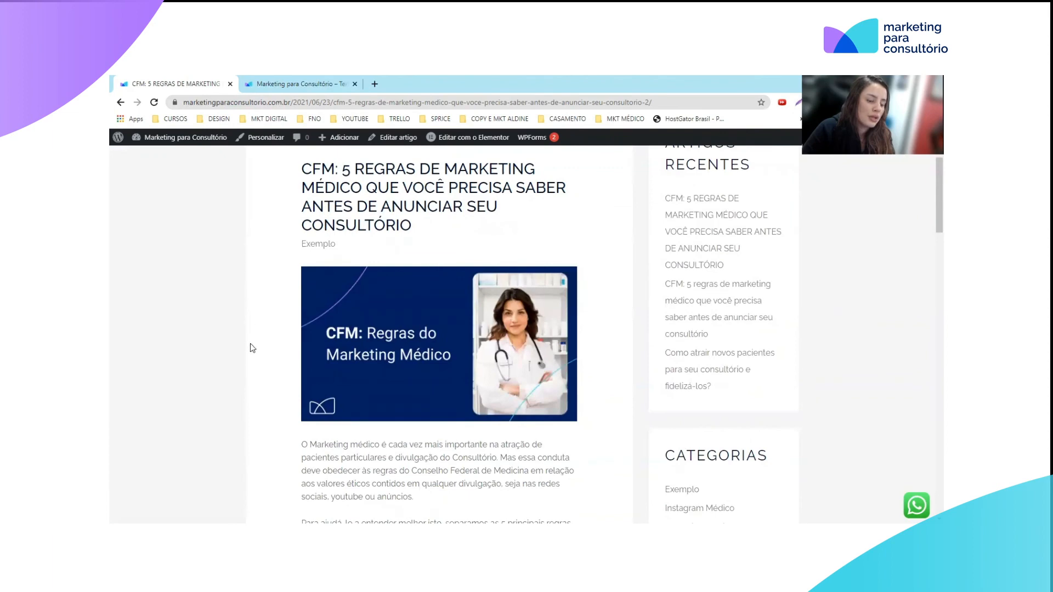
# Step: Review the published article's body paragraphs, the "Resultados Clínicos dos Tratamentos" subheading, the call to action and the inserted photo
pyautogui.scroll(-1, 360, 276)
pyautogui.scroll(-4, 384, 256)
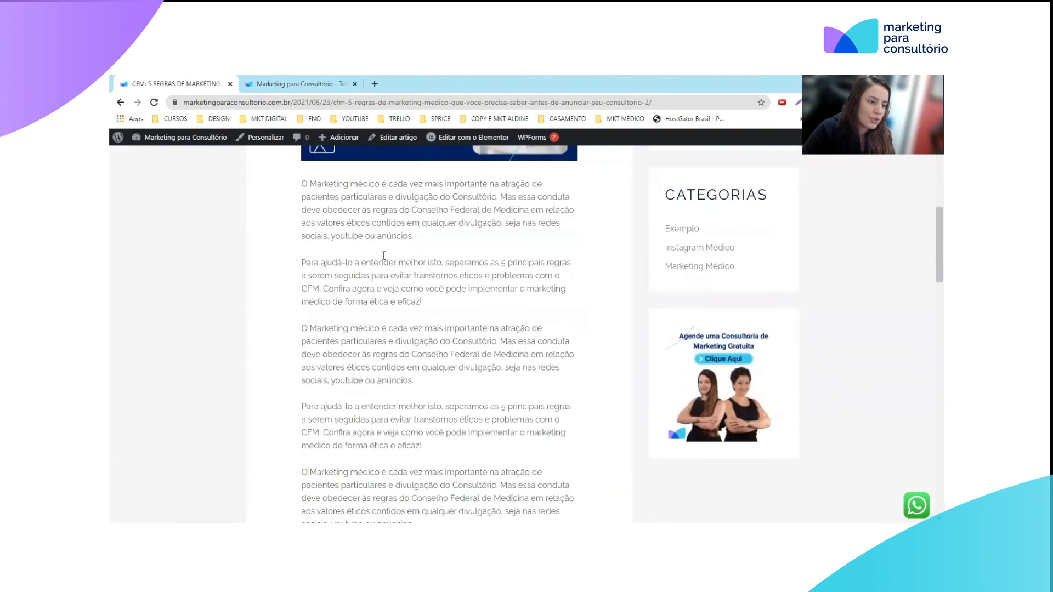
pyautogui.moveTo(338, 201); pyautogui.dragTo(414, 276)
pyautogui.scroll(-4, 384, 247)
pyautogui.moveTo(355, 210); pyautogui.dragTo(304, 257)
pyautogui.click(480, 300)
pyautogui.scroll(-3, 438, 282)
pyautogui.click(417, 290)
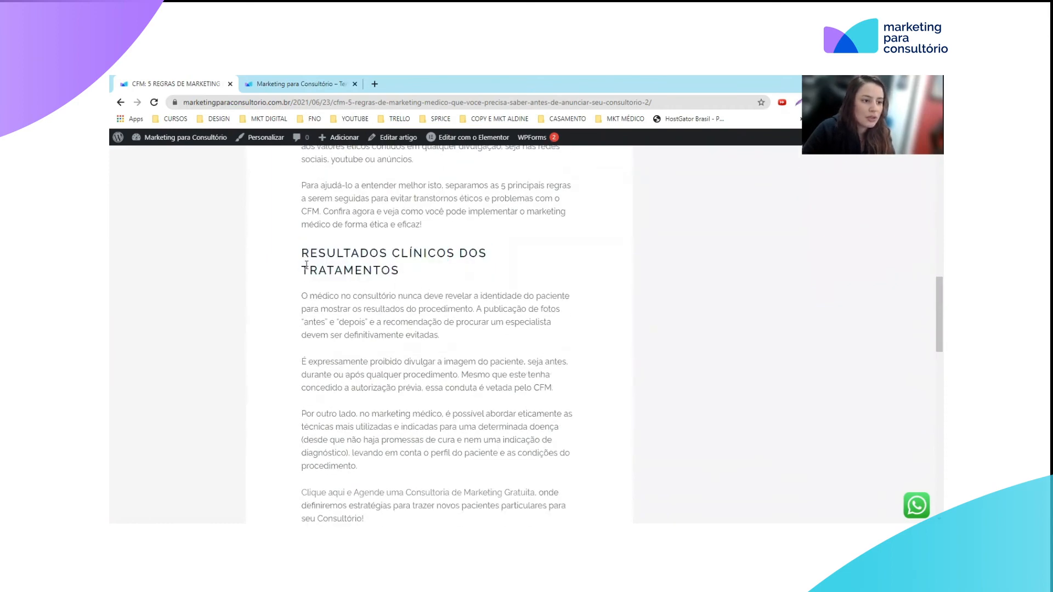
pyautogui.scroll(1, 397, 275)
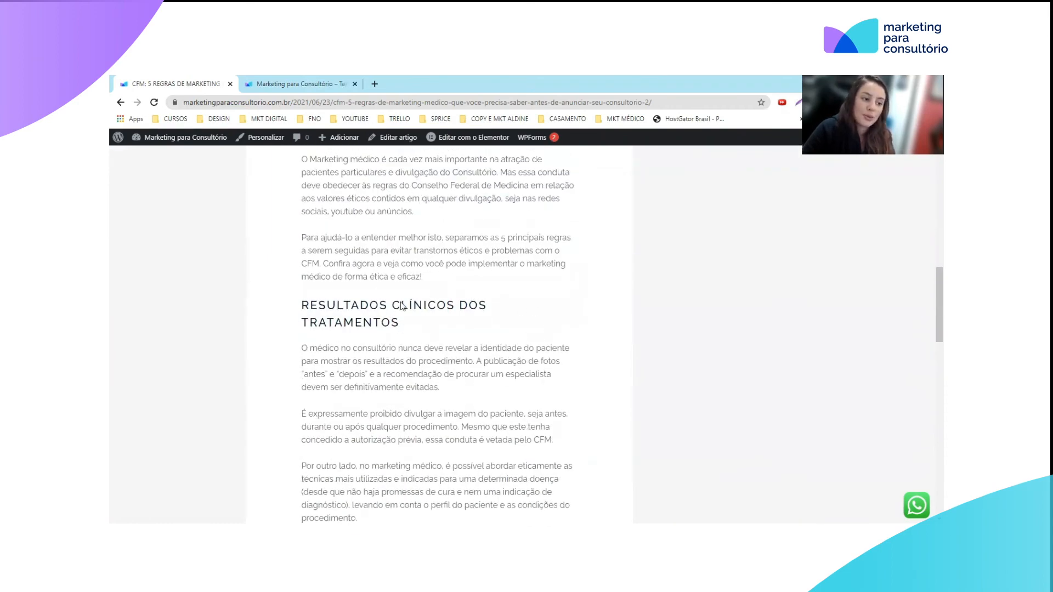
pyautogui.scroll(-2, 393, 304)
pyautogui.scroll(-6, 417, 217)
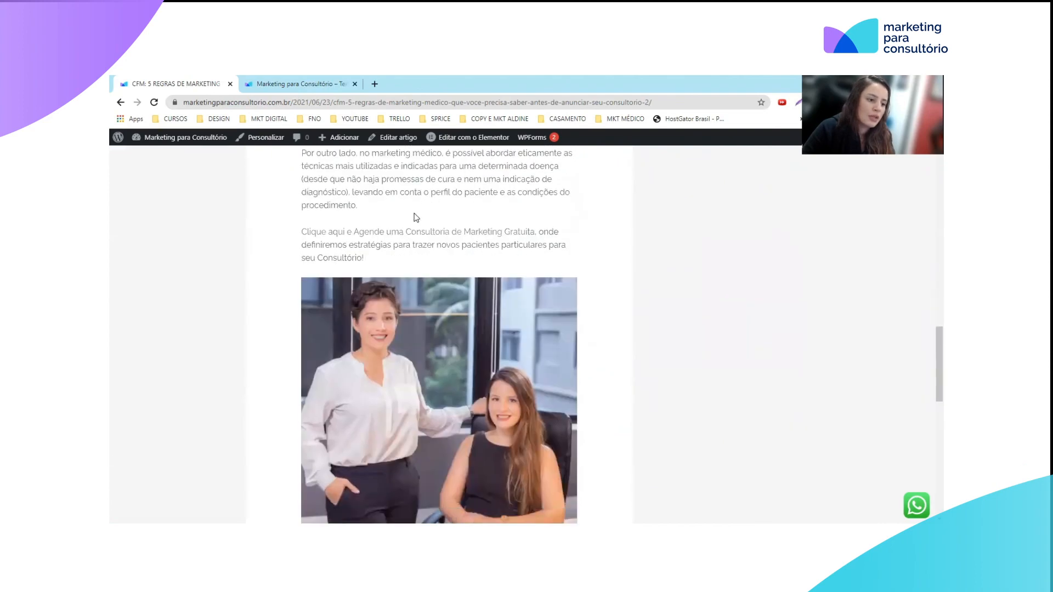
pyautogui.scroll(10, 616, 384)
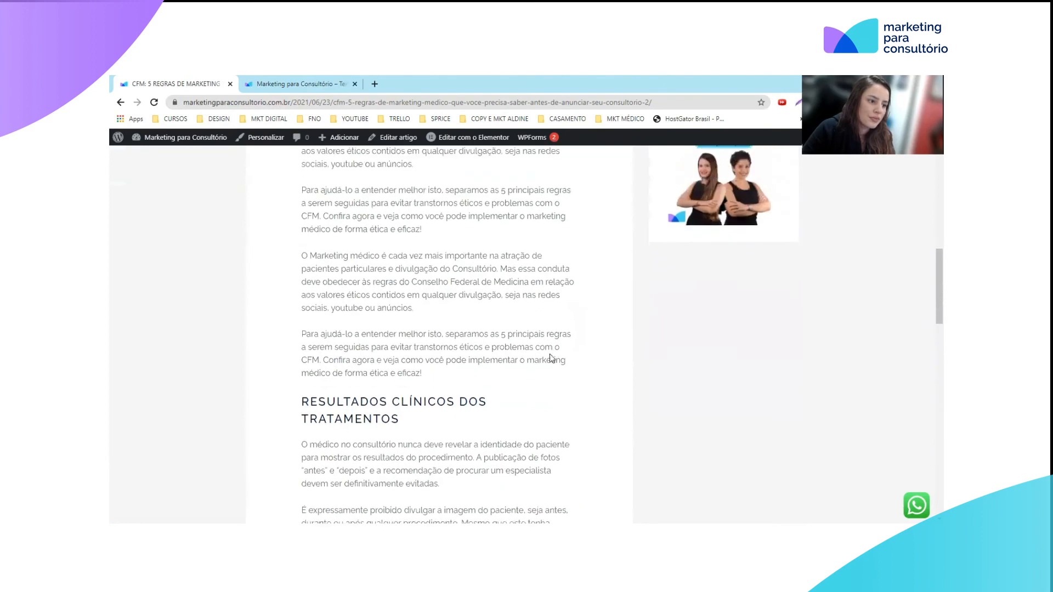
# Step: Test the "Clique aqui e Agende uma Consultoria de Marketing Gratuita" link twice, returning to the article each time
pyautogui.scroll(-3, 549, 355)
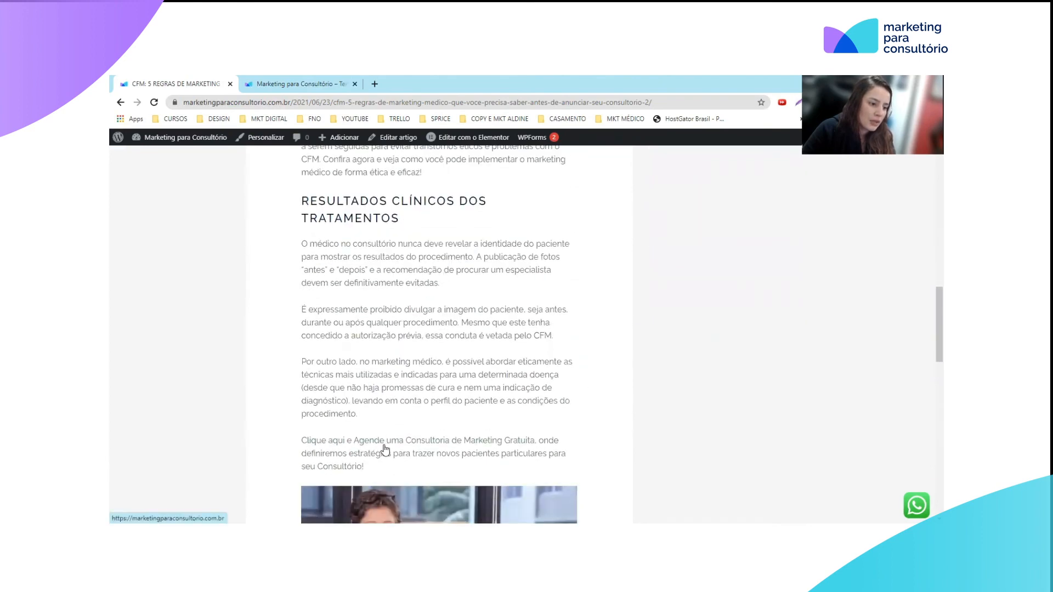
pyautogui.click(527, 447)
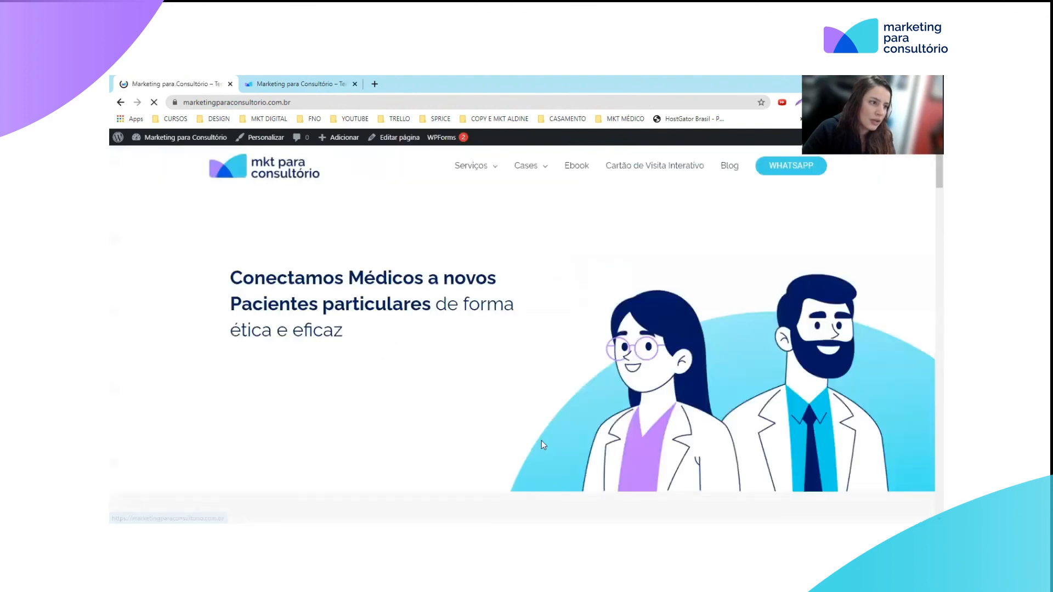
pyautogui.click(120, 103)
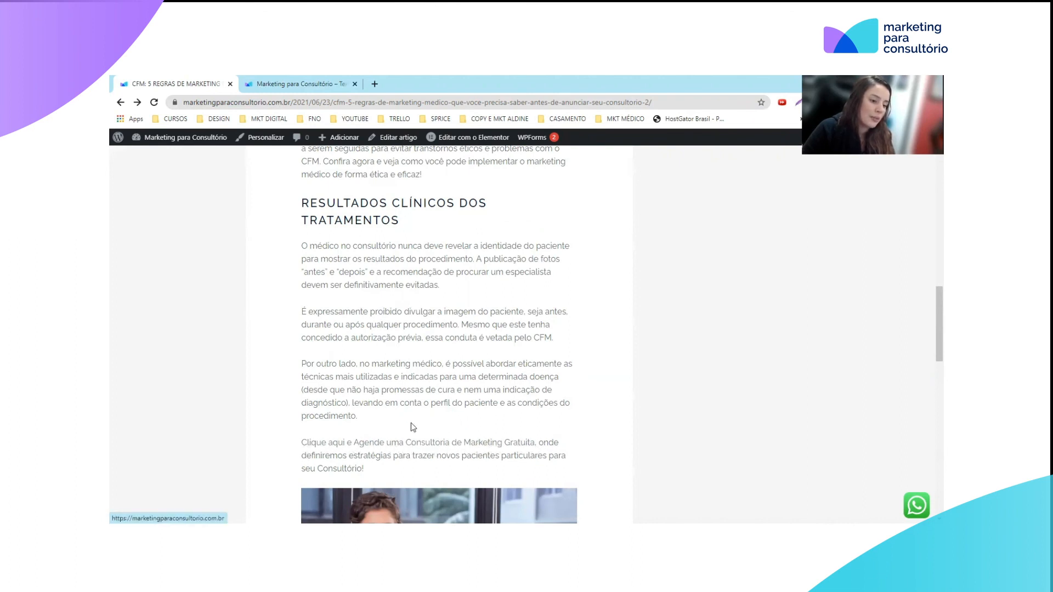
pyautogui.click(389, 443)
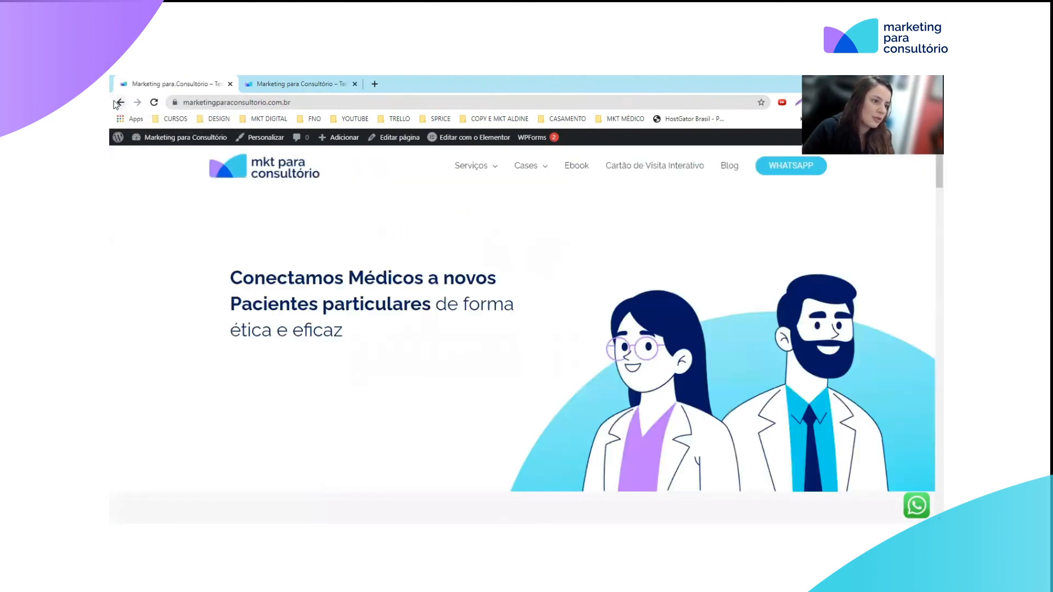
pyautogui.click(119, 103)
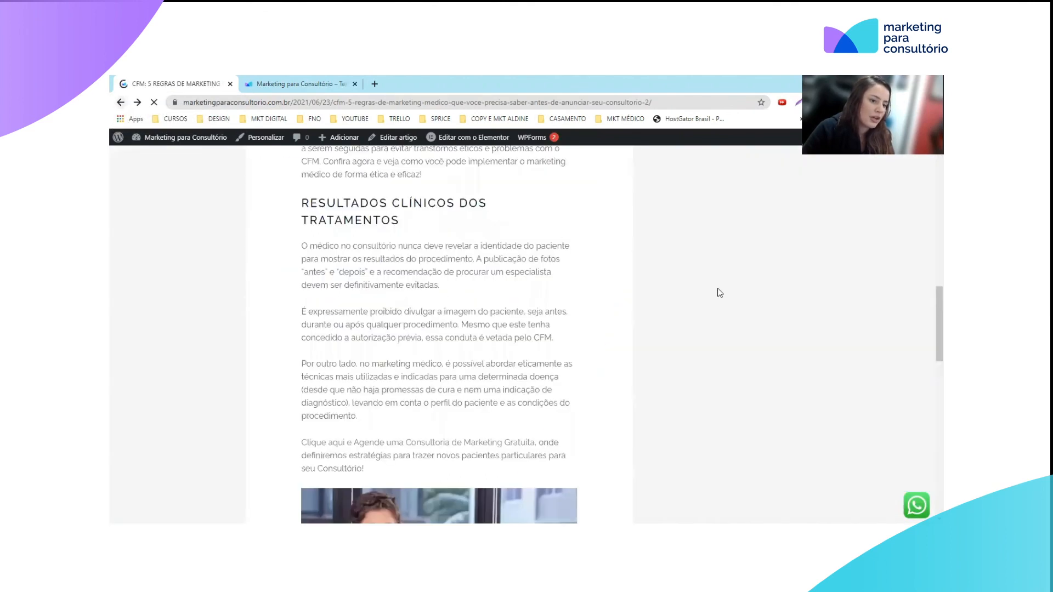
# Step: Open the site's Blog page and examine how the new article, recent articles and categories are presented
pyautogui.scroll(8, 520, 322)
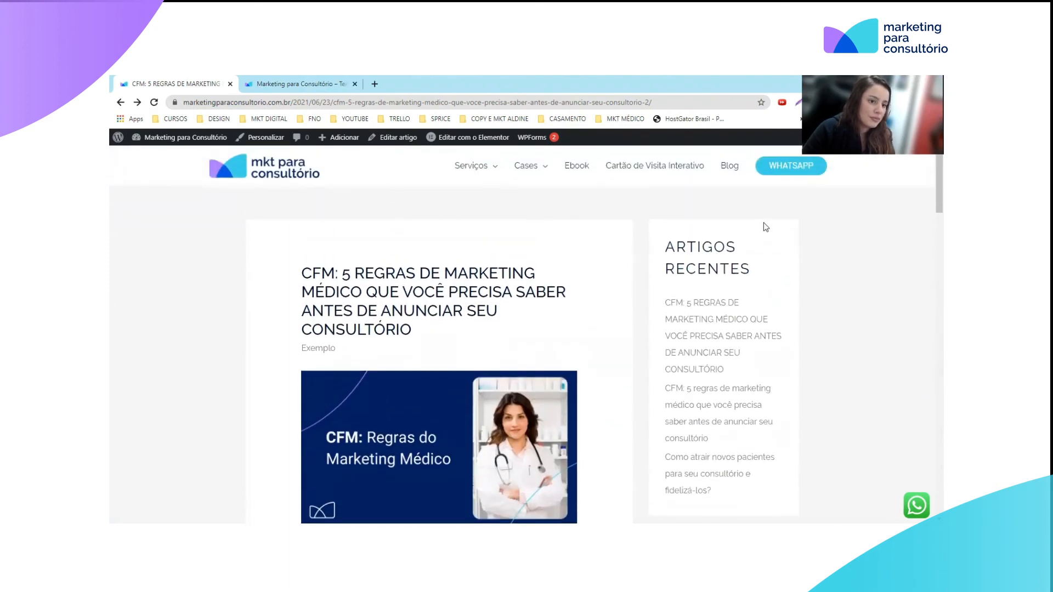
pyautogui.click(734, 172)
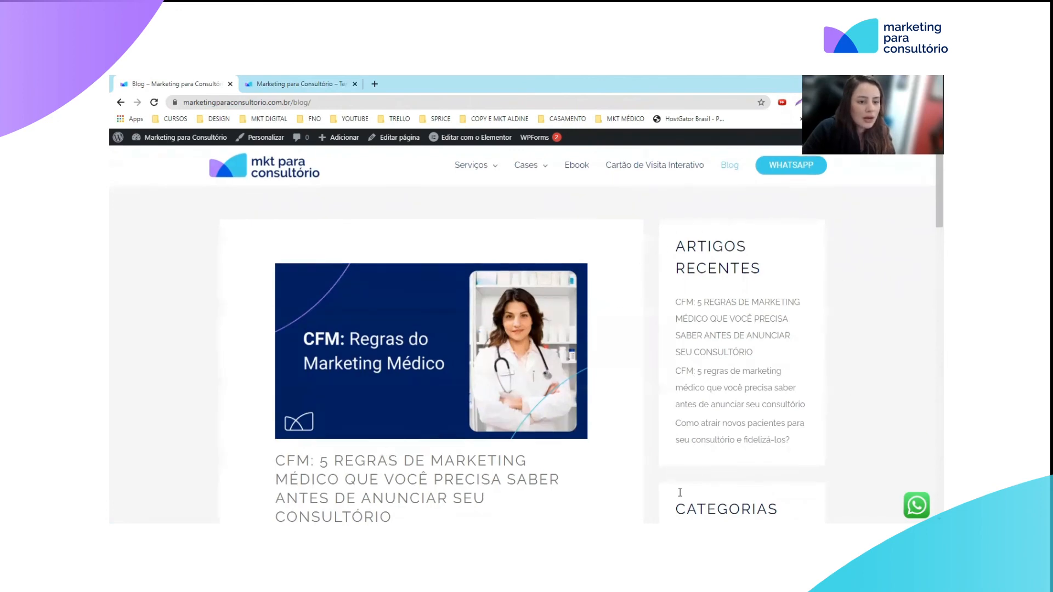
pyautogui.scroll(-2, 729, 455)
pyautogui.scroll(2, 753, 490)
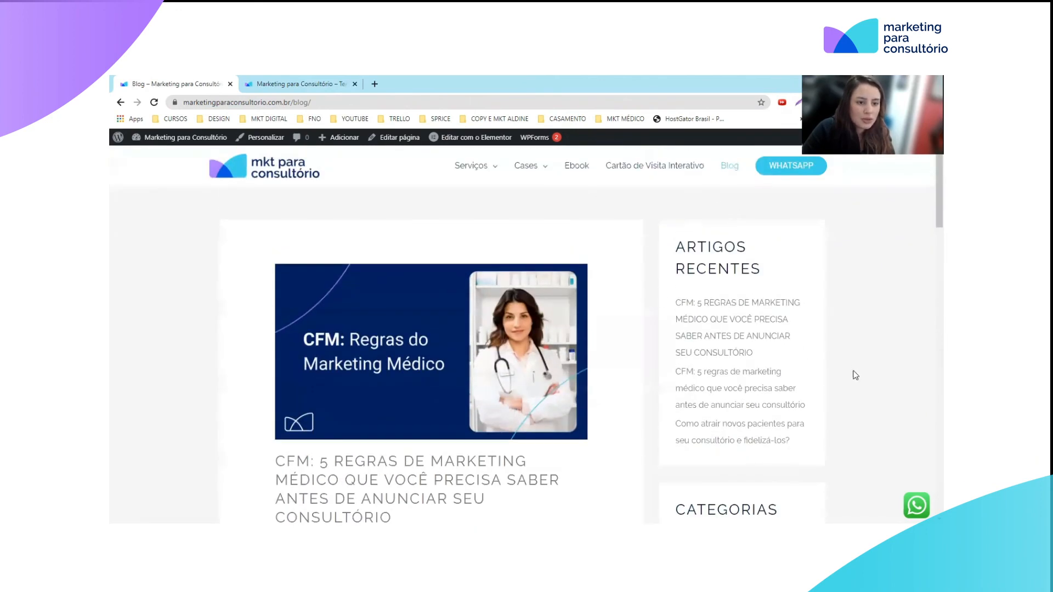
pyautogui.scroll(-3, 657, 336)
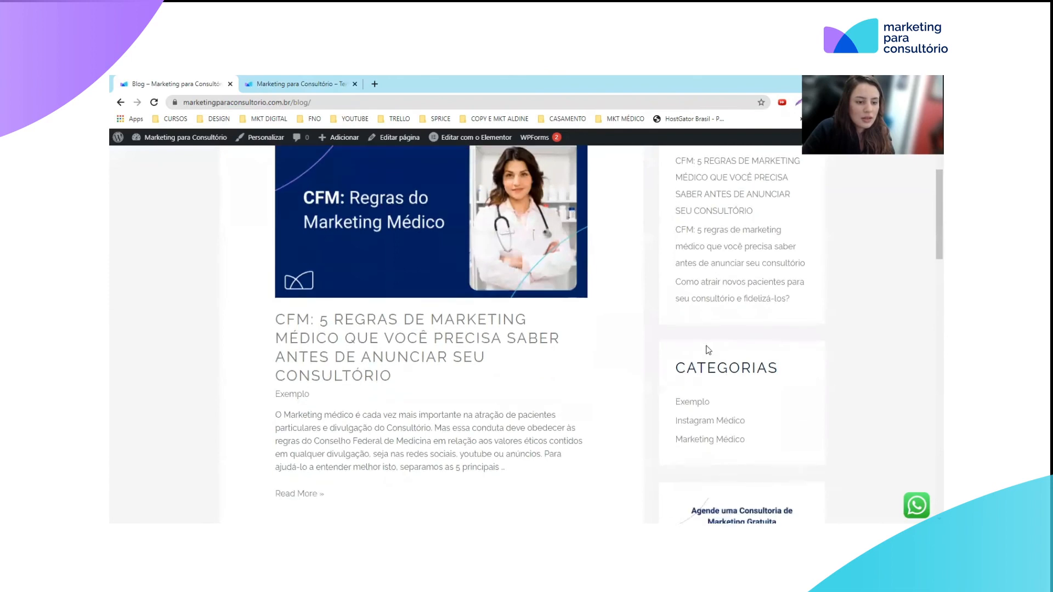
pyautogui.scroll(-3, 708, 350)
pyautogui.scroll(6, 761, 280)
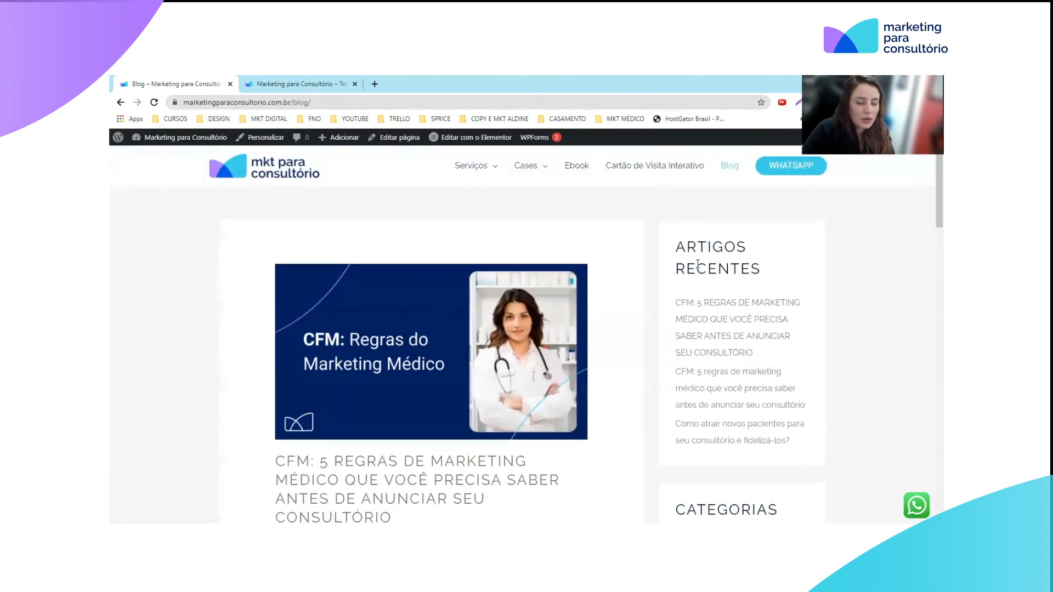
# Step: Look through the Blog page's full list of articles down to the footer, and return to the newest post
pyautogui.scroll(-2, 406, 340)
pyautogui.scroll(2, 805, 328)
pyautogui.scroll(-1, 592, 301)
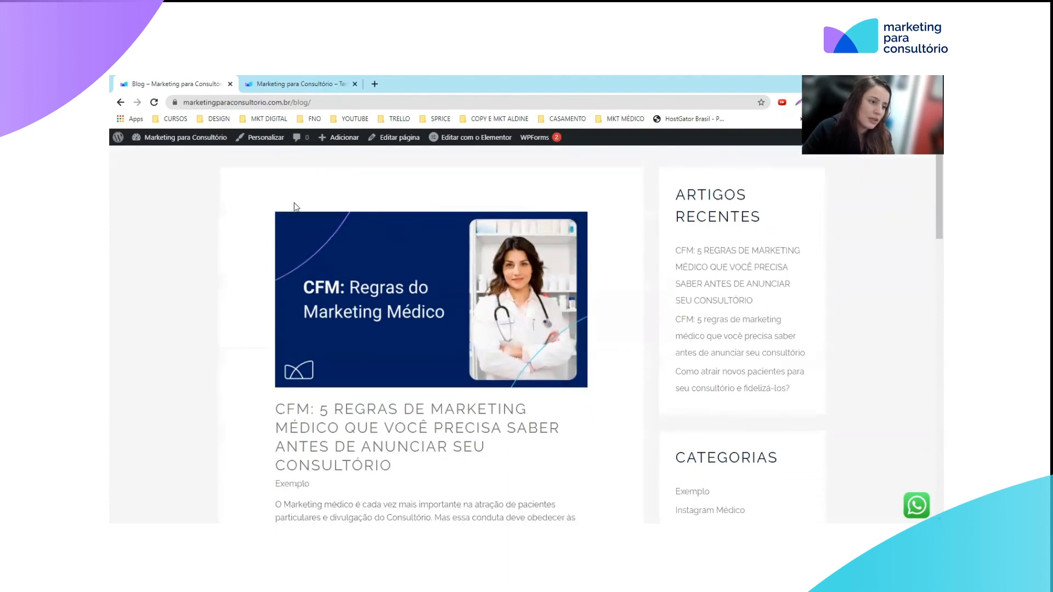
pyautogui.scroll(-3, 478, 244)
pyautogui.scroll(3, 434, 329)
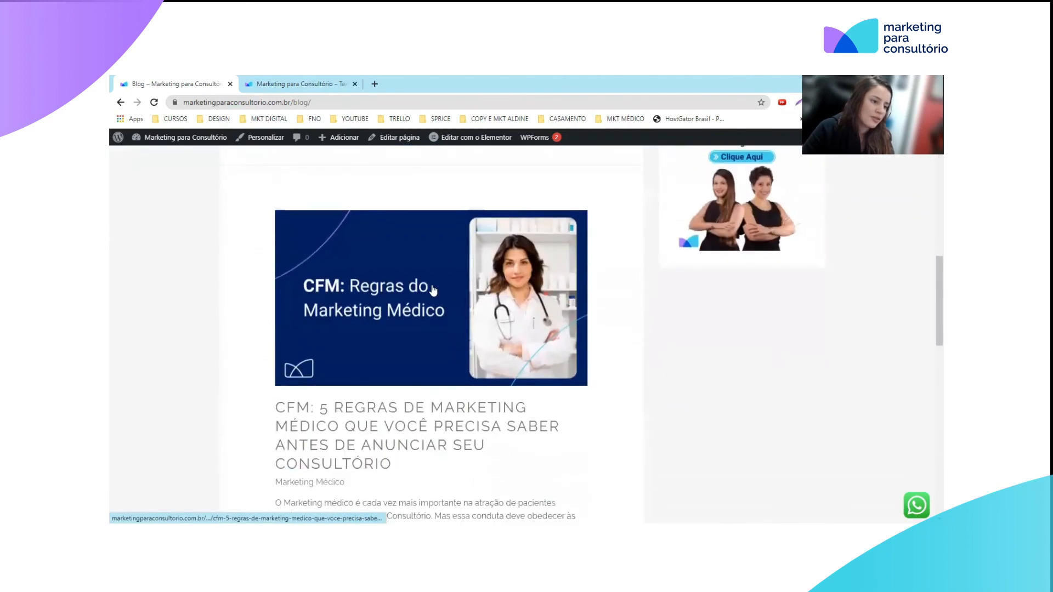
pyautogui.scroll(-3, 382, 361)
pyautogui.scroll(-7, 382, 361)
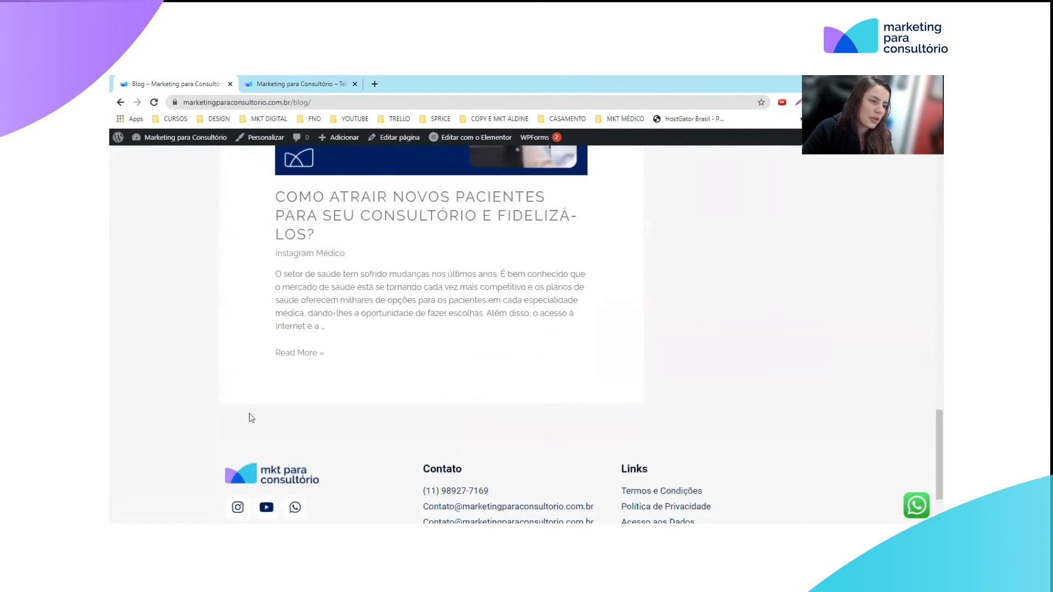
pyautogui.scroll(8, 599, 400)
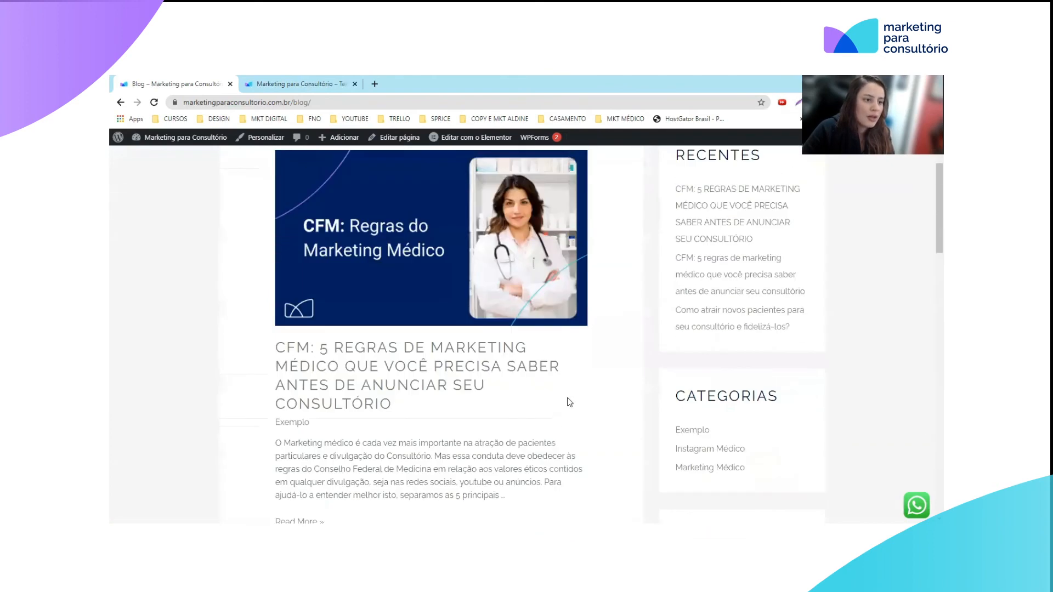
pyautogui.scroll(2, 570, 402)
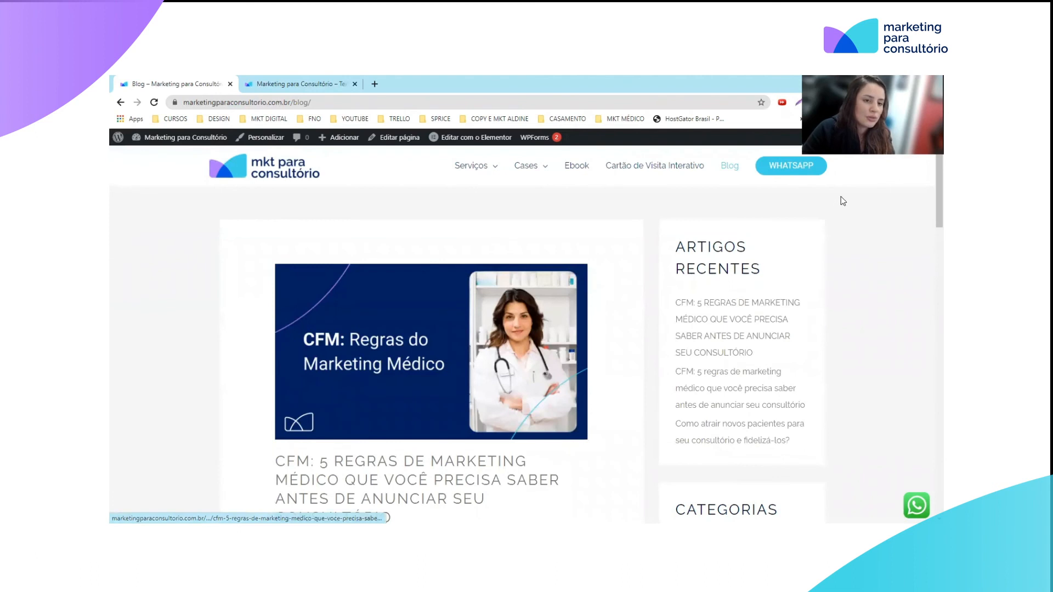